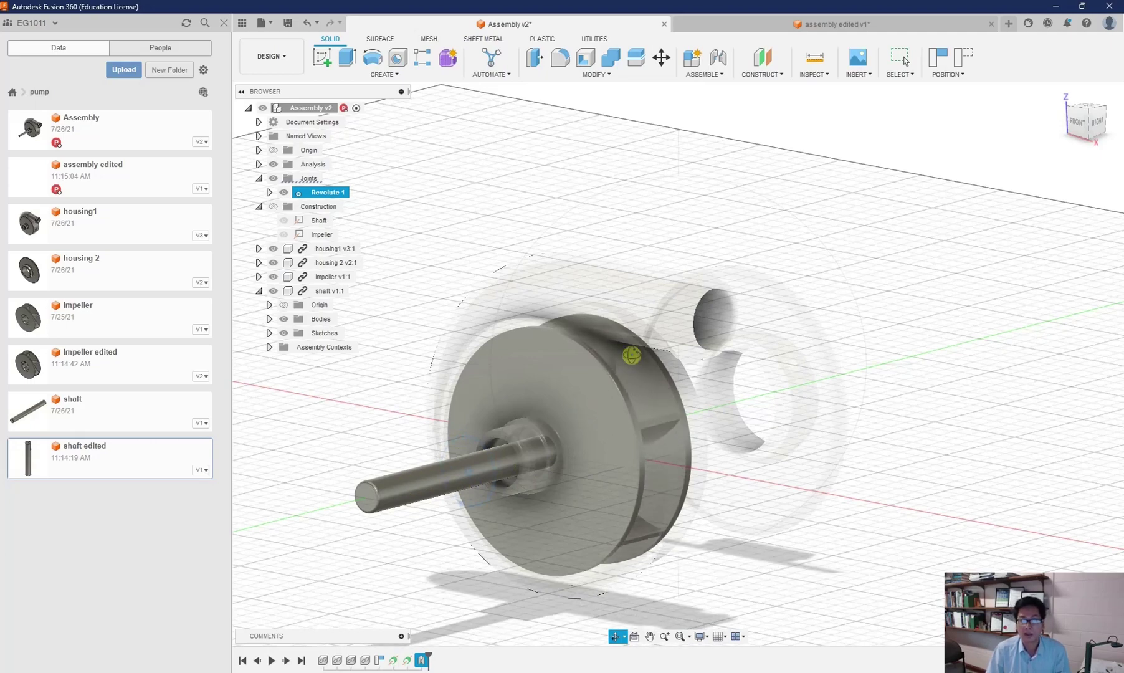
click(761, 22)
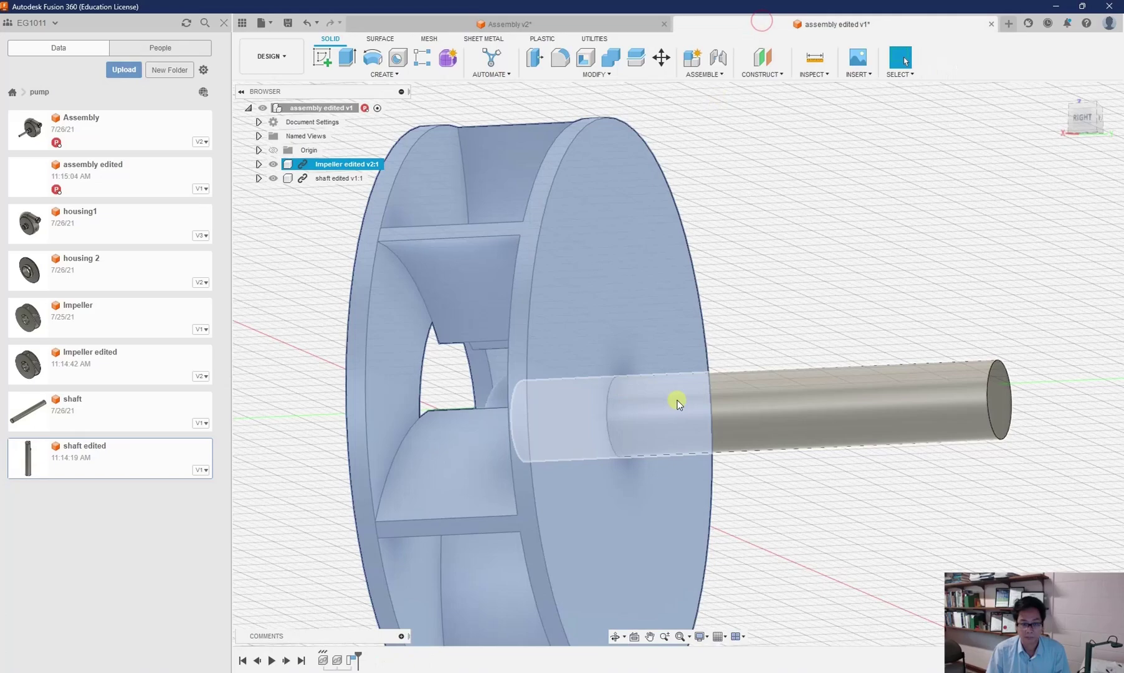
click(615, 636)
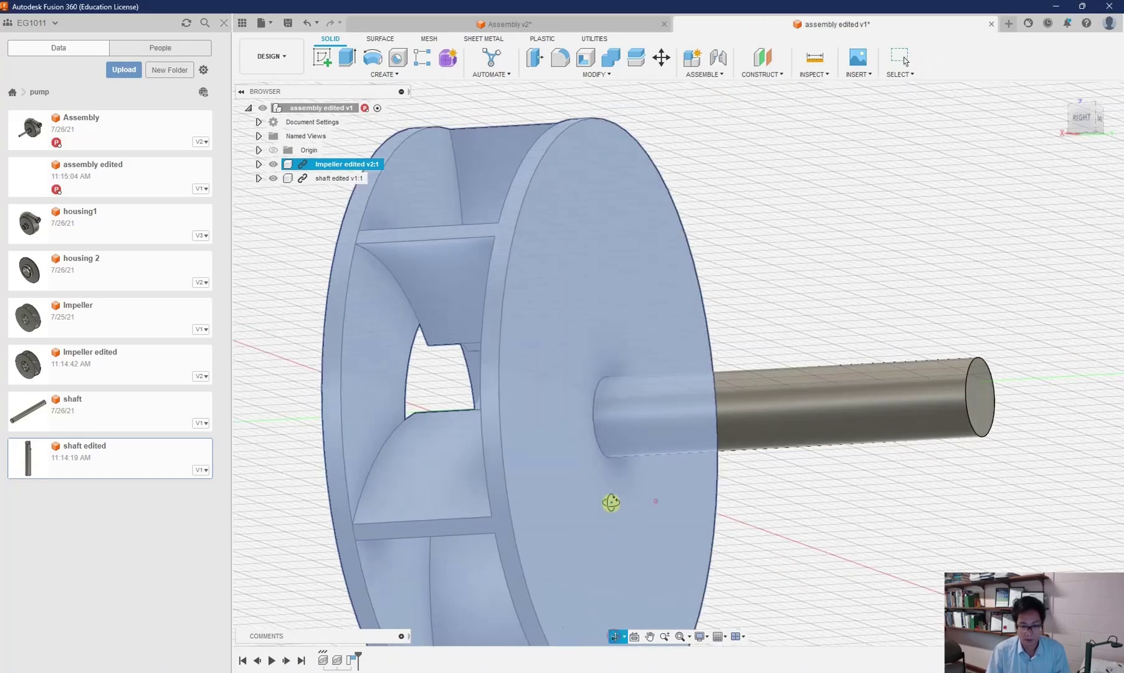
drag(602, 497, 513, 506)
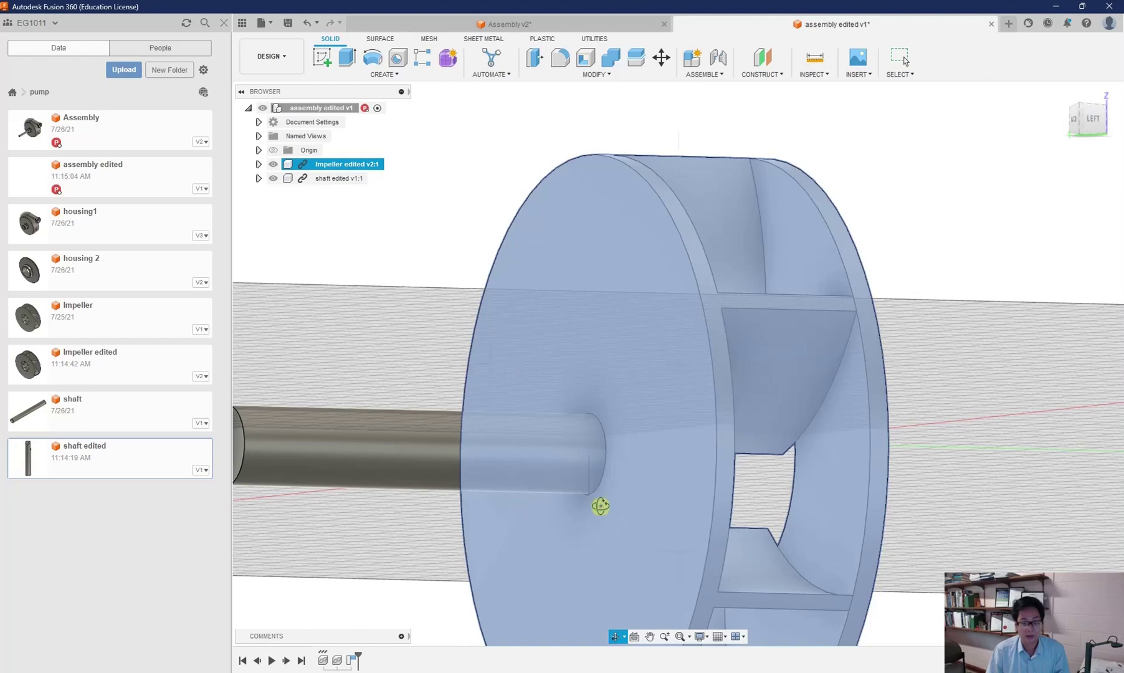
mouse_move(600, 506)
mouse_down()
mouse_move(582, 510)
mouse_move(605, 514)
mouse_move(597, 504)
mouse_up()
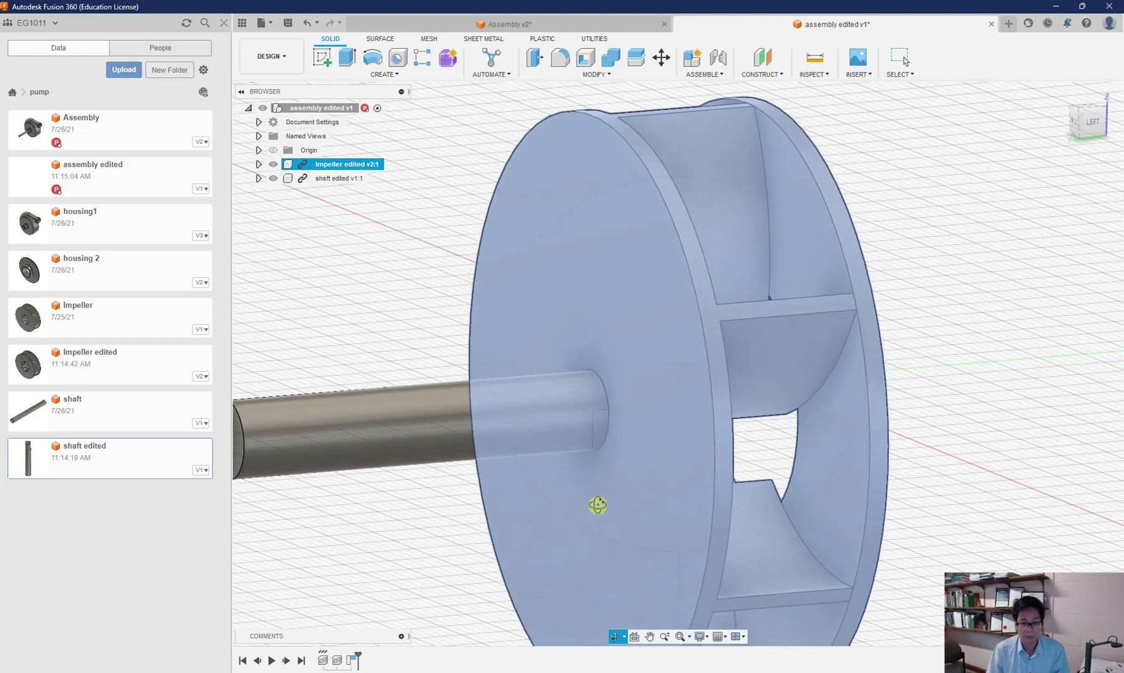
key(Escape)
scroll(623, 529, down, 5)
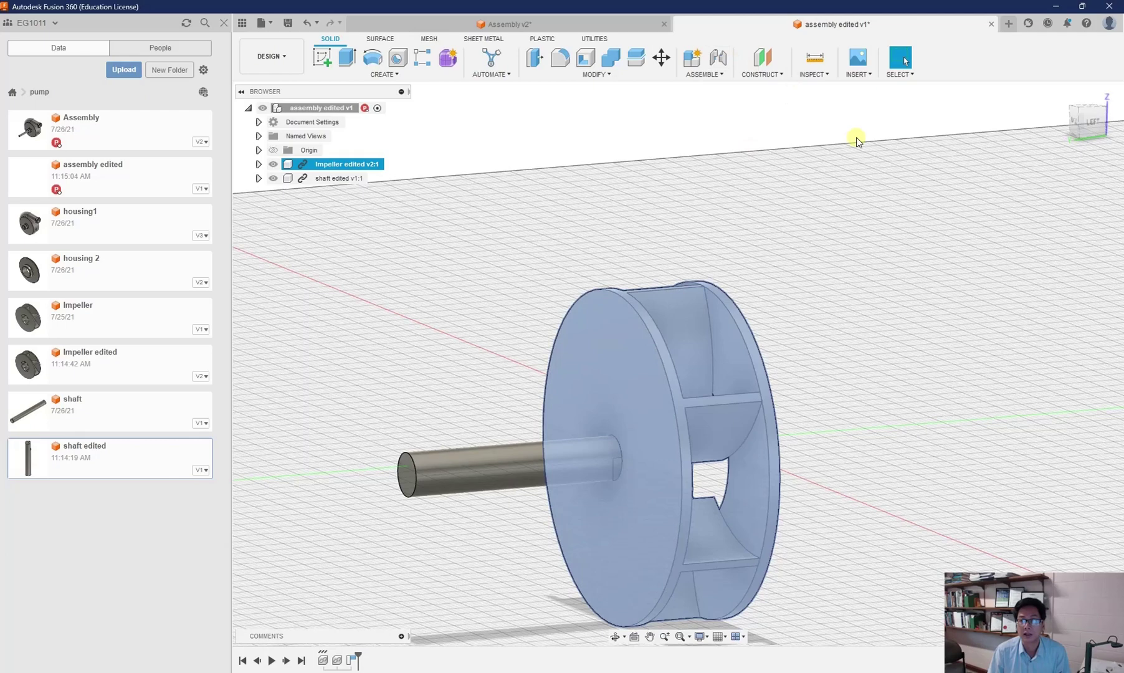
Set Move/Copy to Components, drag the shaft as a trial, then cancel that move.
click(471, 456)
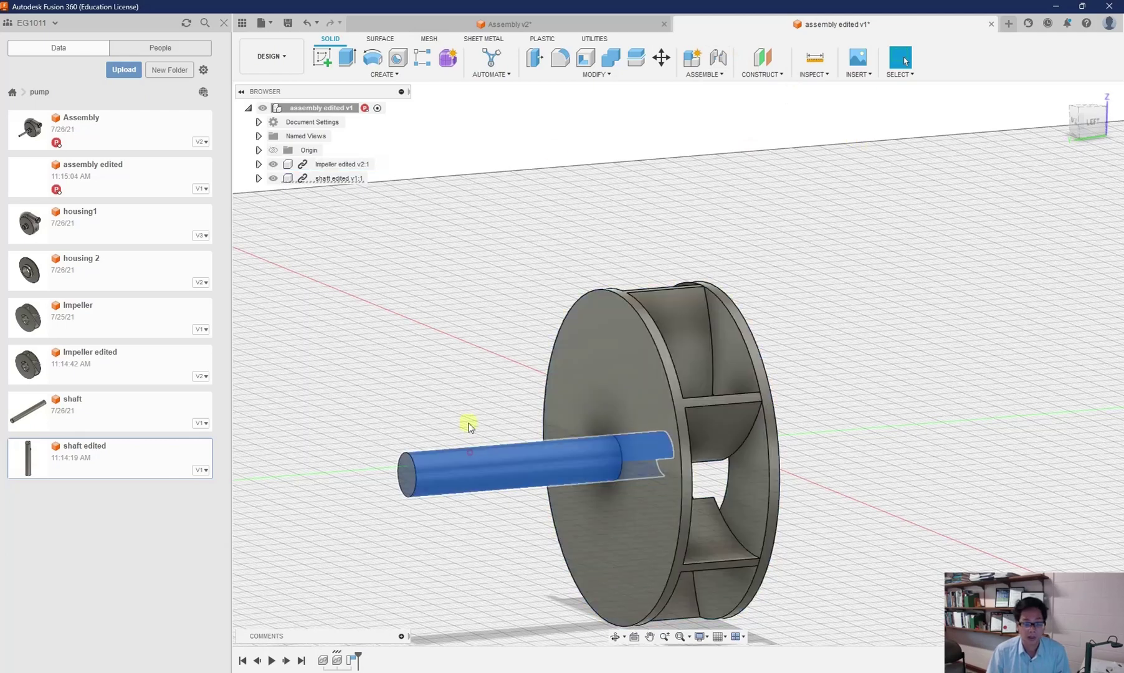
click(661, 57)
click(1038, 179)
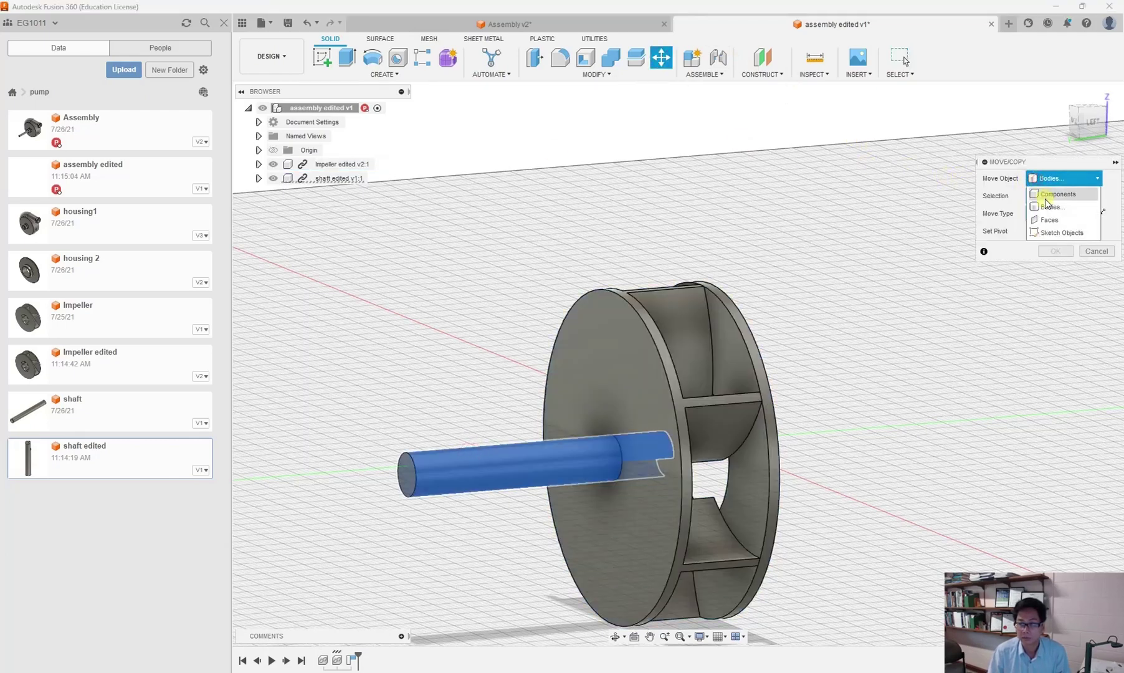
click(1038, 178)
click(488, 471)
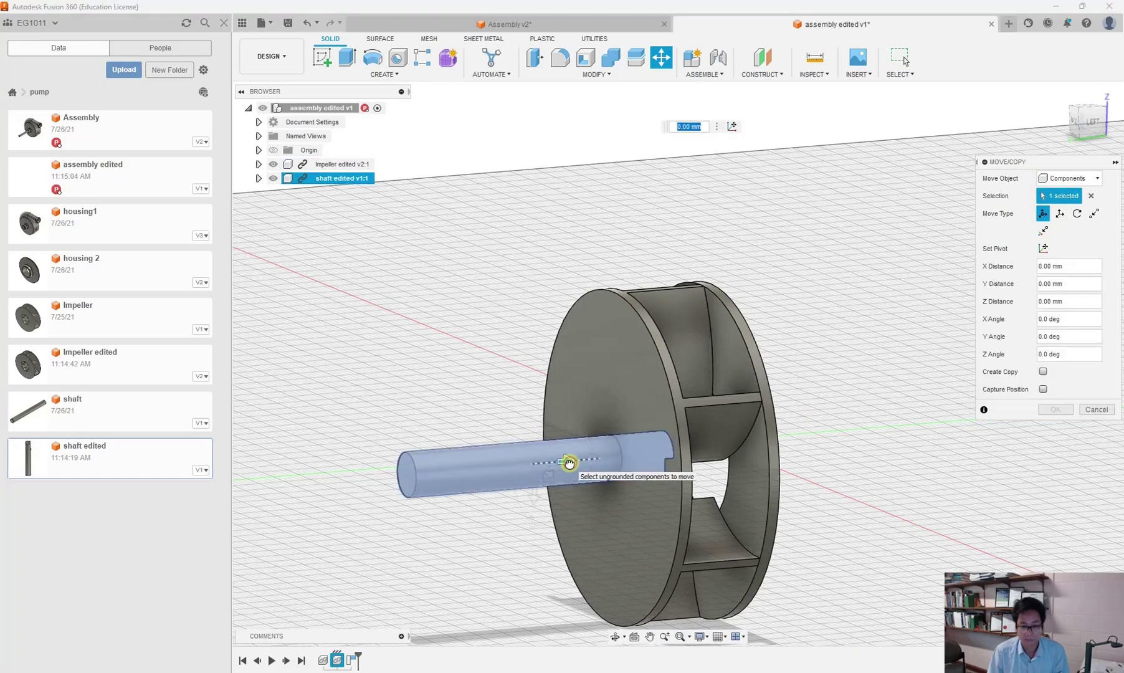
drag(571, 461, 344, 484)
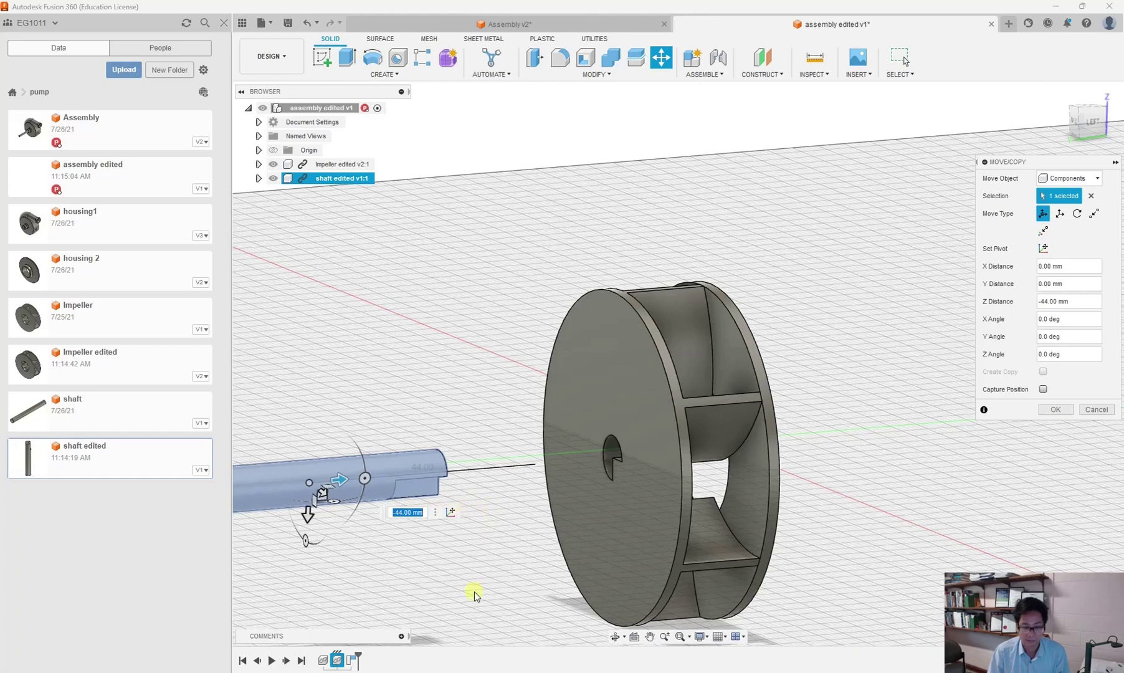
key(Return)
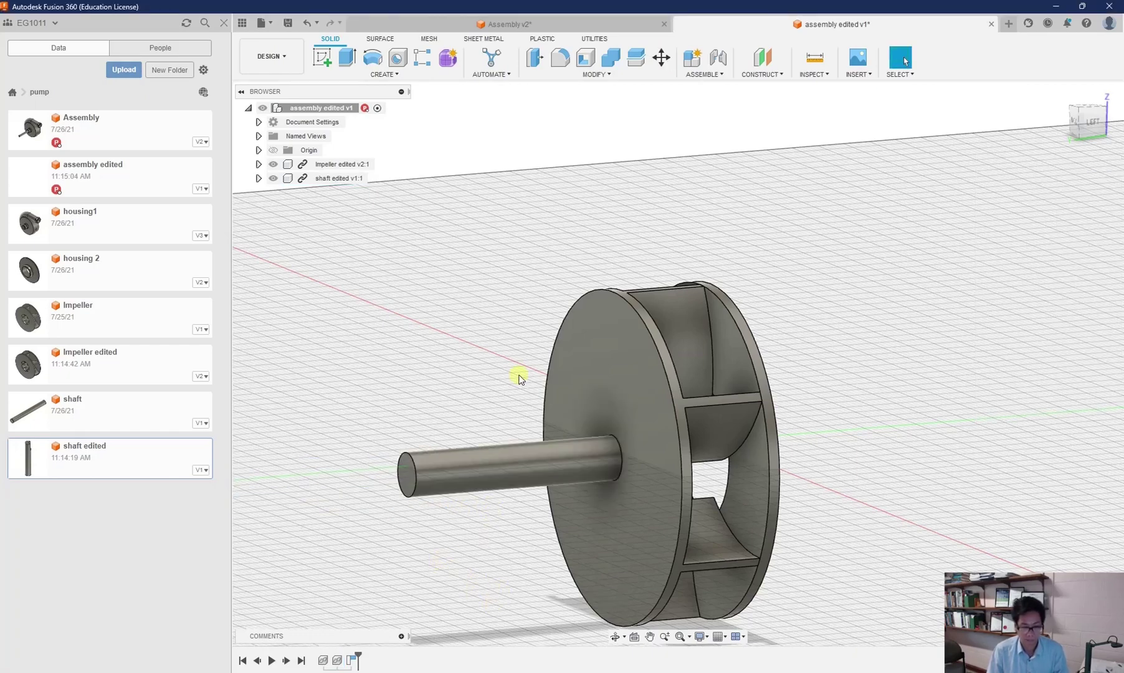
Move the shaft component -25 mm along Z, out of the impeller hub.
click(659, 60)
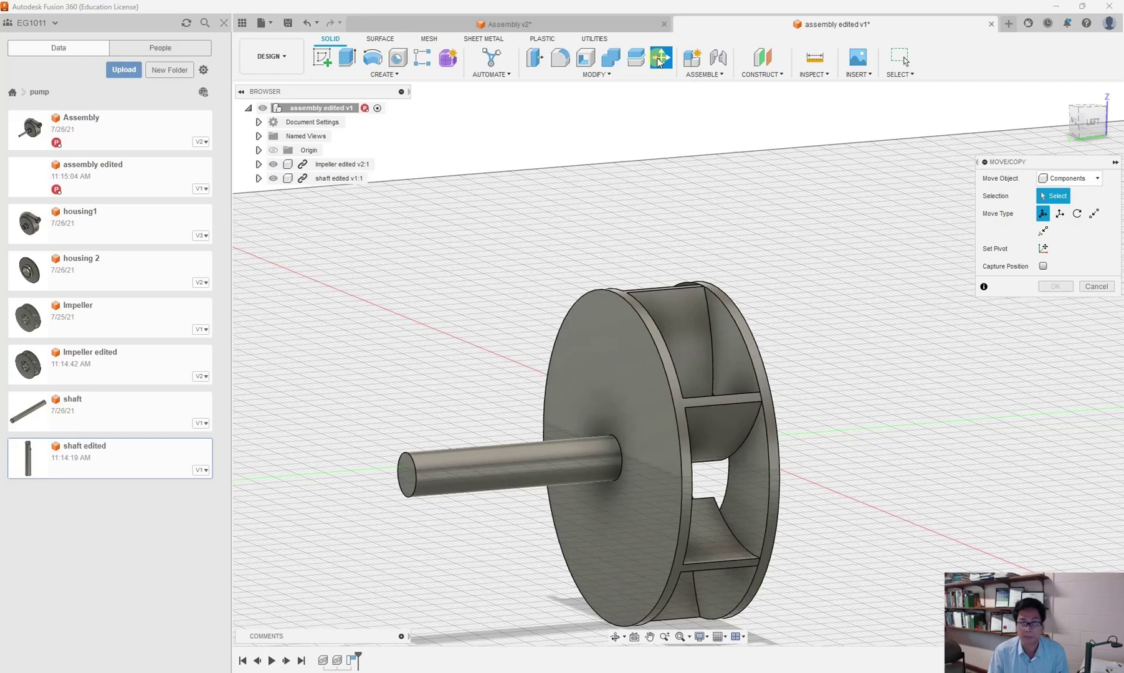
click(502, 472)
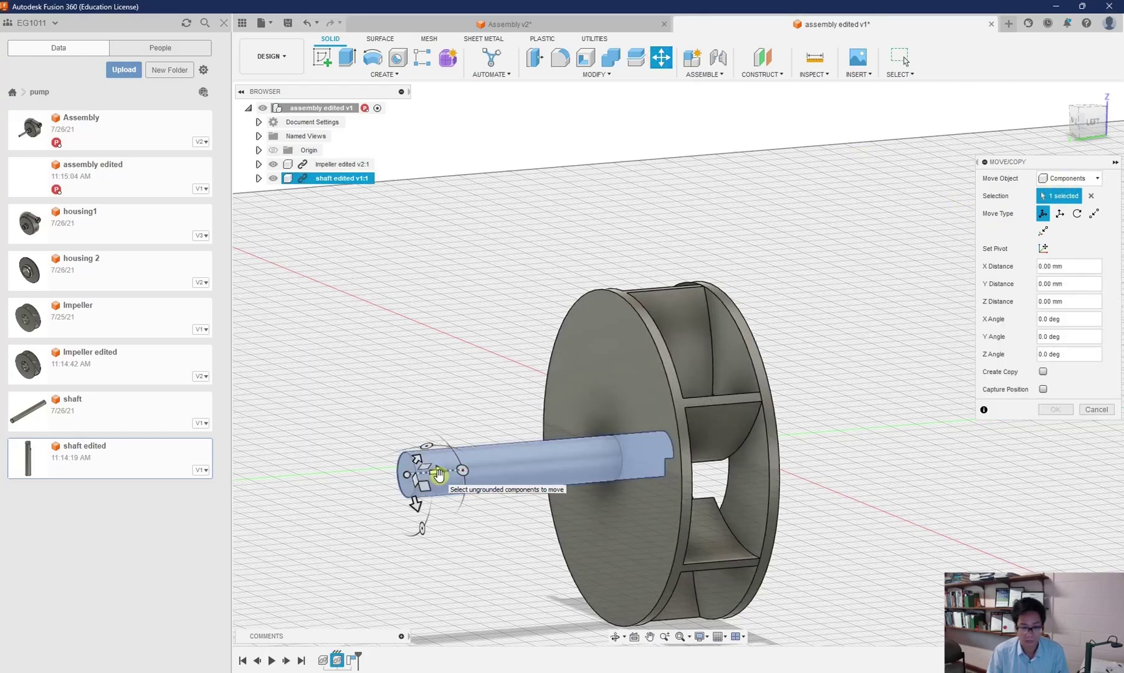
drag(439, 475, 308, 476)
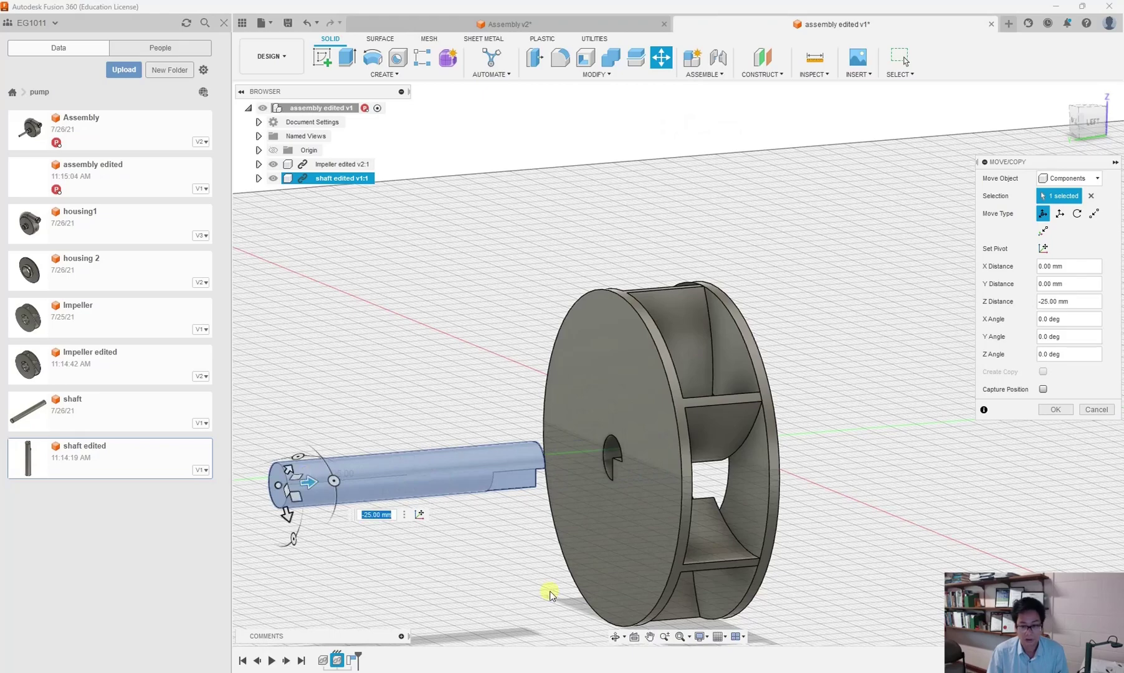
click(1055, 410)
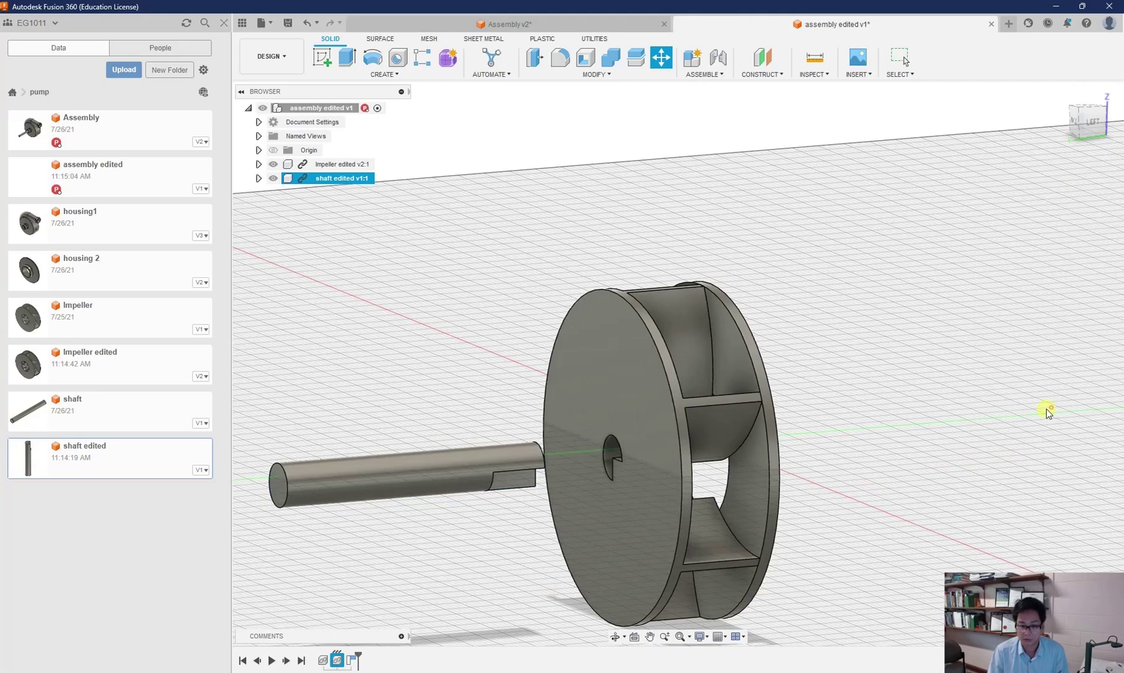
click(615, 637)
drag(534, 532, 520, 512)
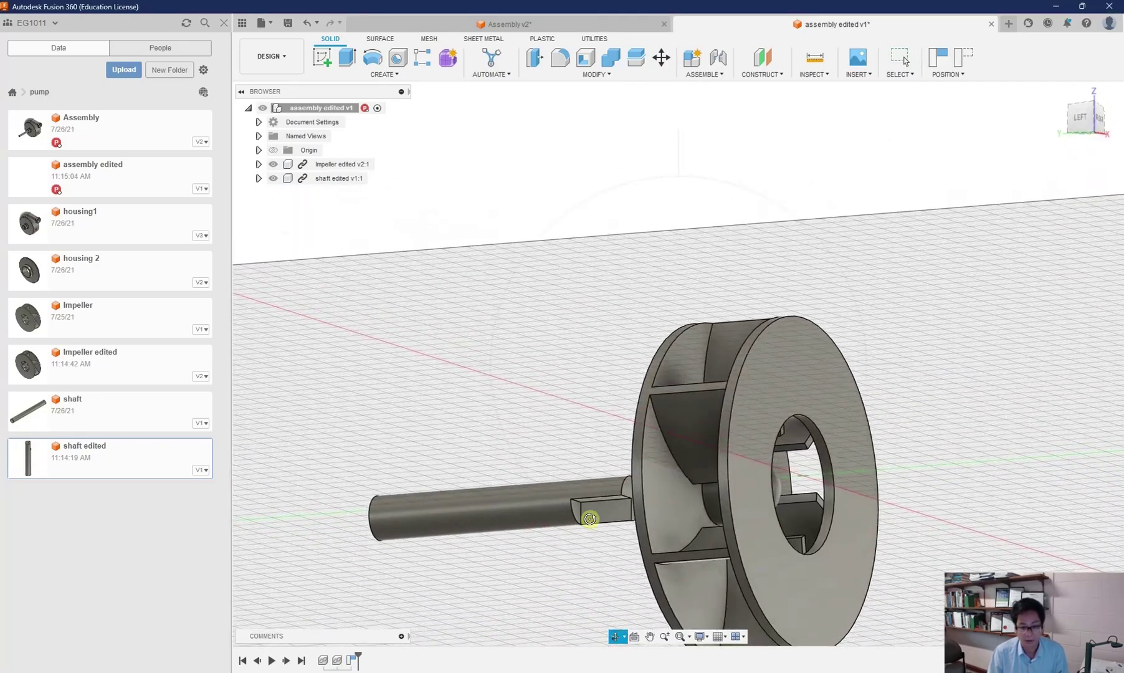
scroll(602, 506, up, 5)
scroll(620, 505, up, 3)
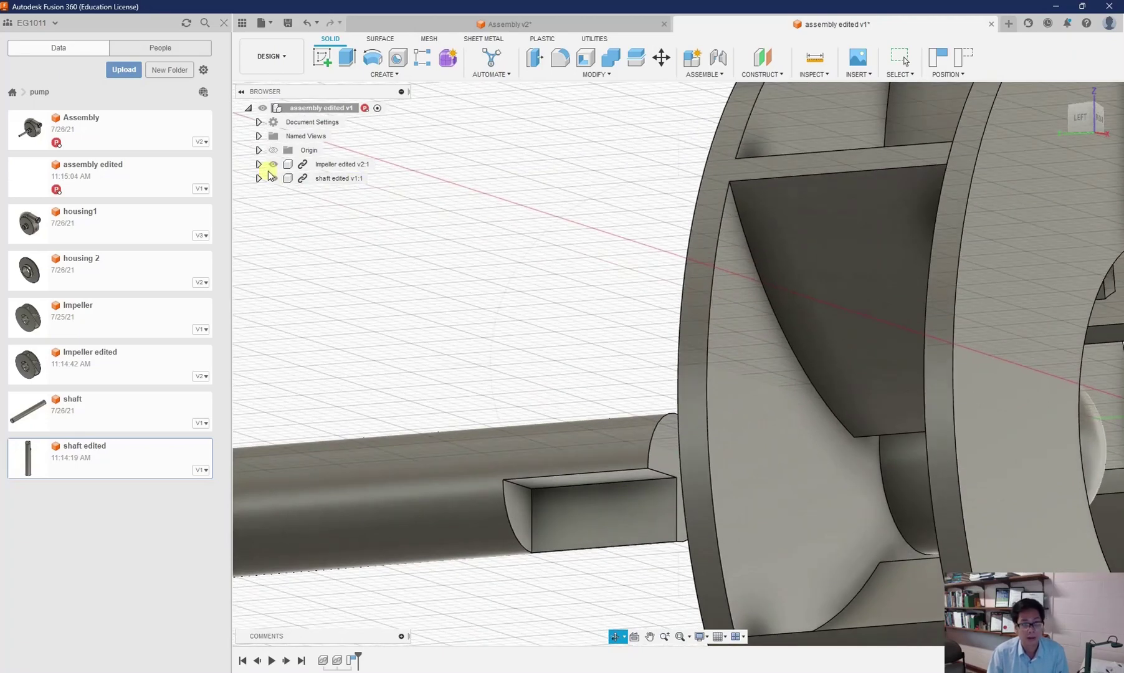
click(273, 165)
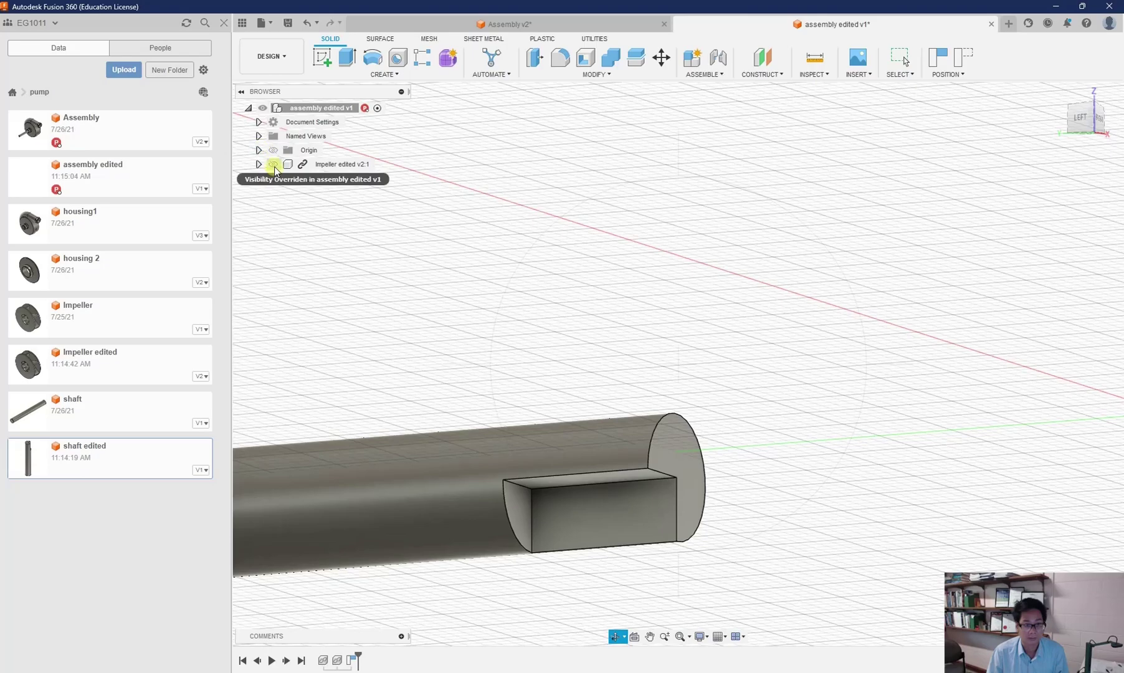
click(273, 164)
drag(606, 599, 651, 536)
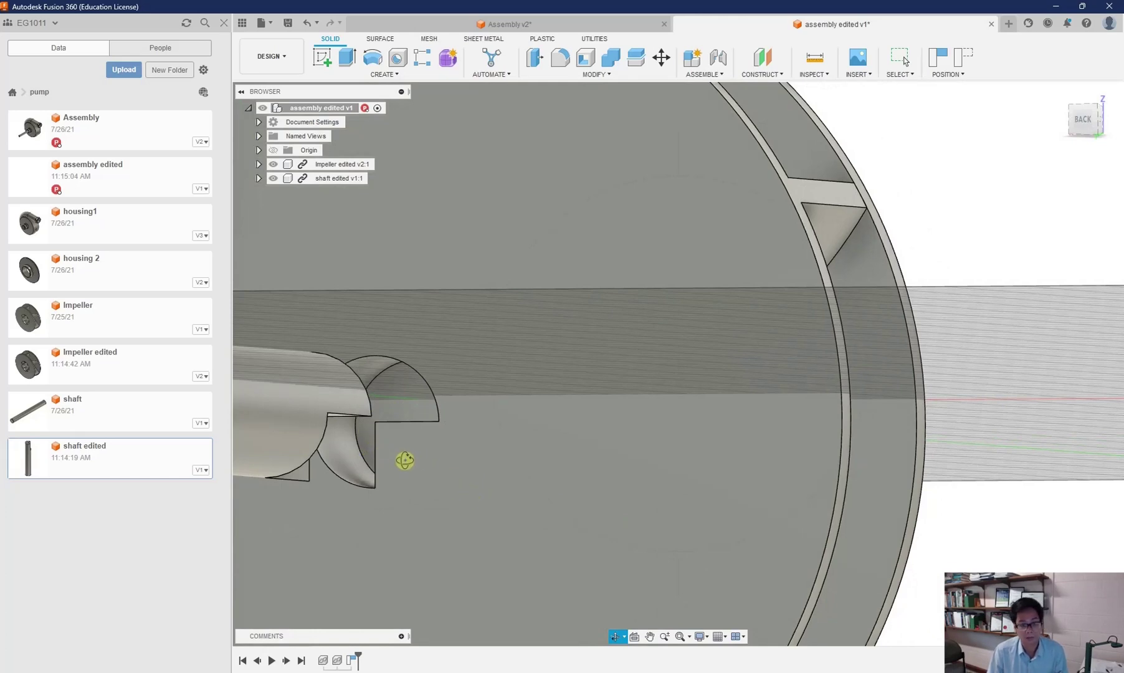
drag(409, 450, 388, 462)
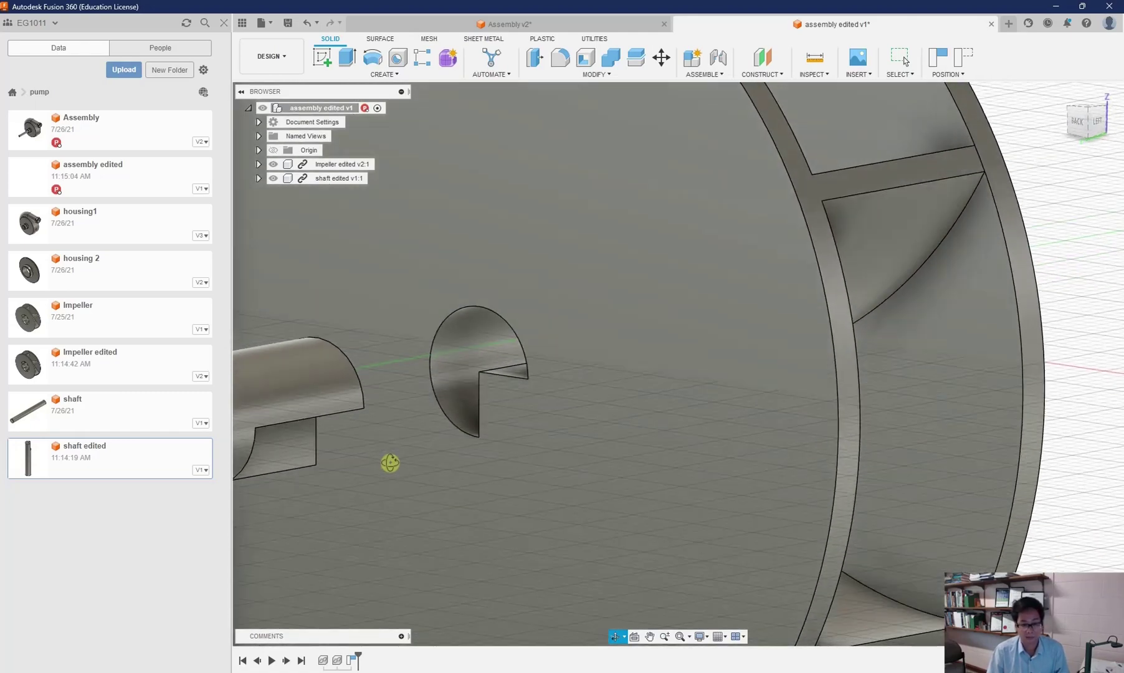
key(Escape)
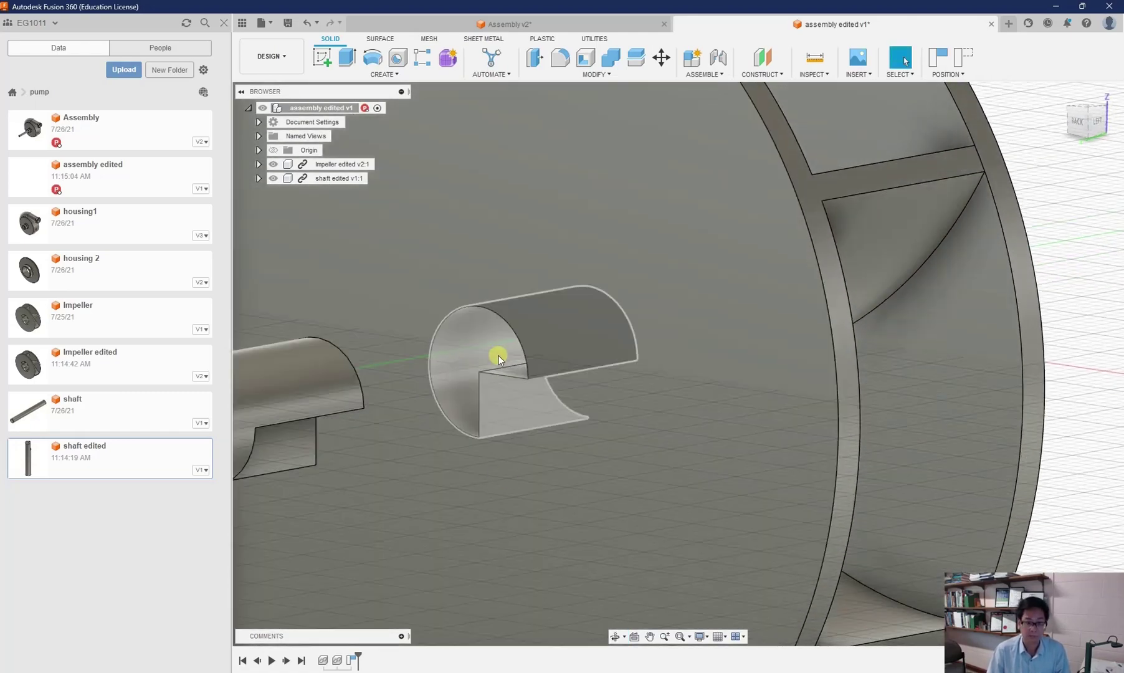
scroll(499, 354, down, 3)
click(613, 635)
drag(592, 509, 545, 526)
key(Escape)
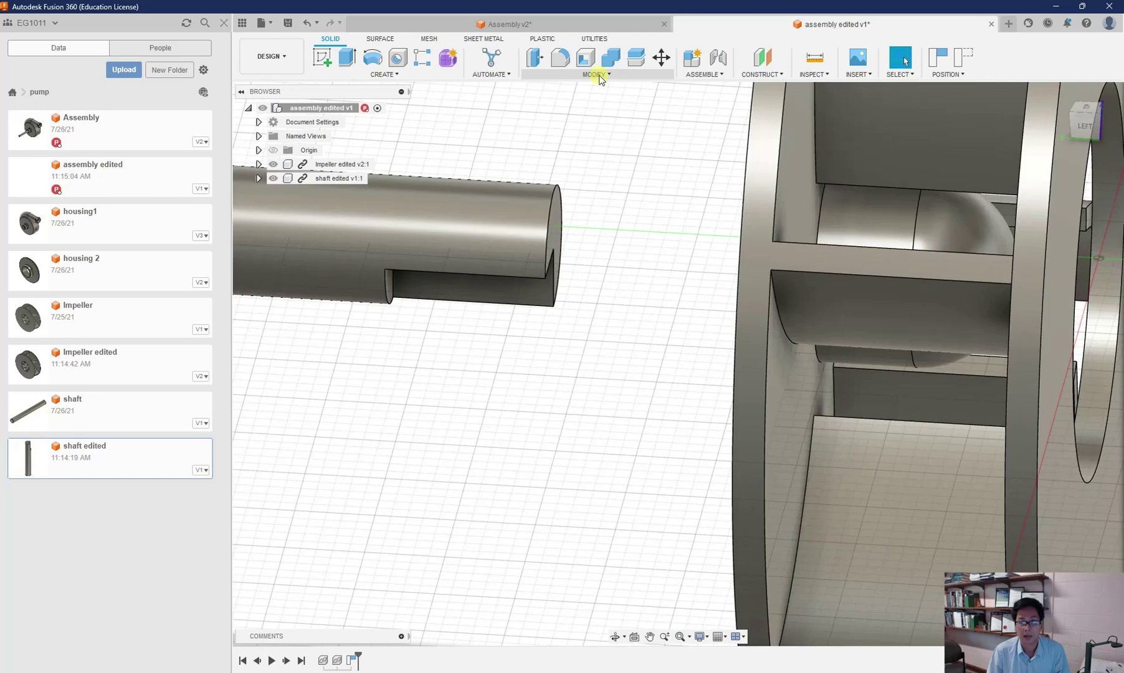
Align the shaft's end face onto the impeller's keyed hub face, then clear the selection.
click(631, 72)
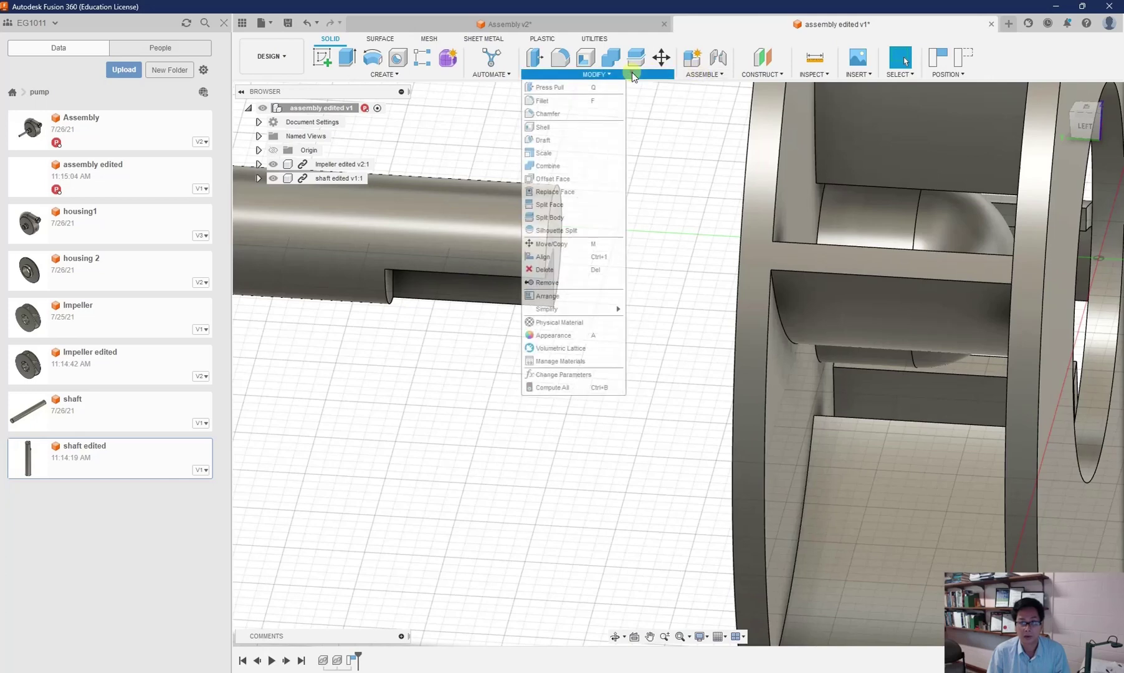
click(575, 256)
click(557, 224)
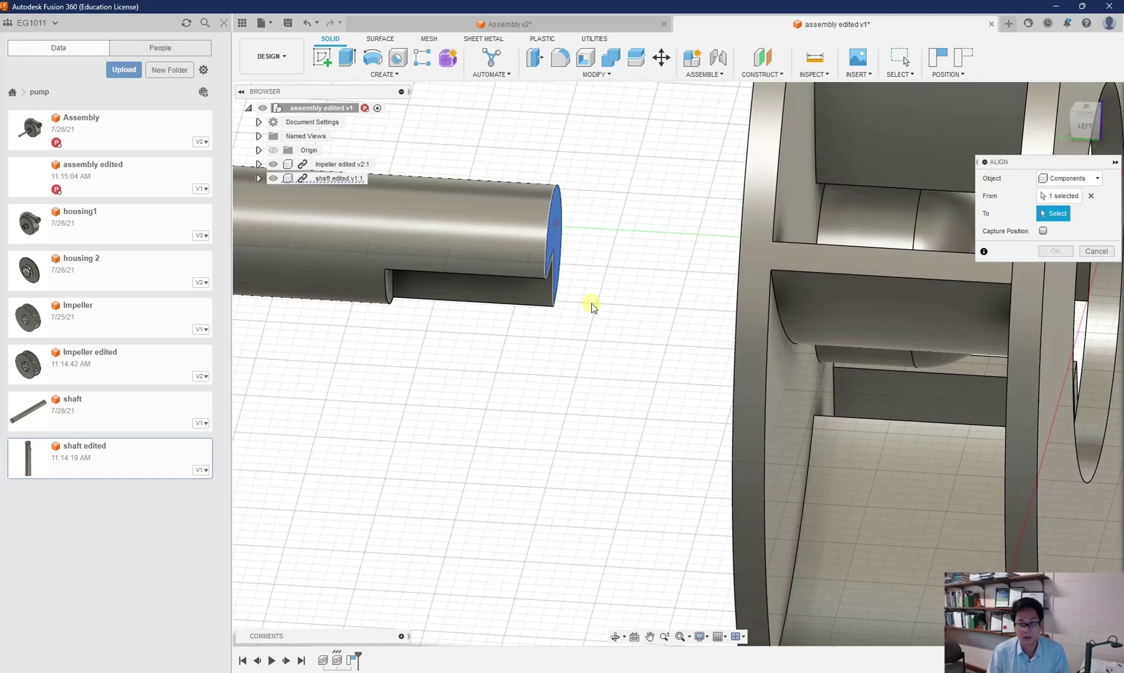
click(618, 637)
drag(577, 502, 672, 477)
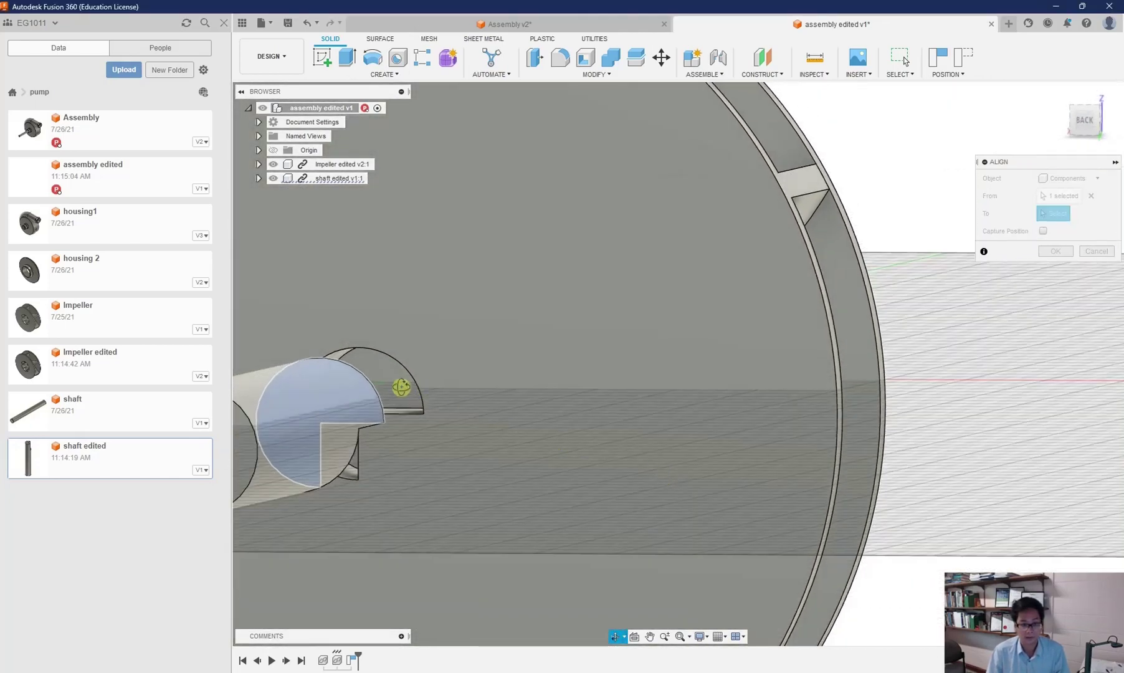
key(Escape)
click(401, 387)
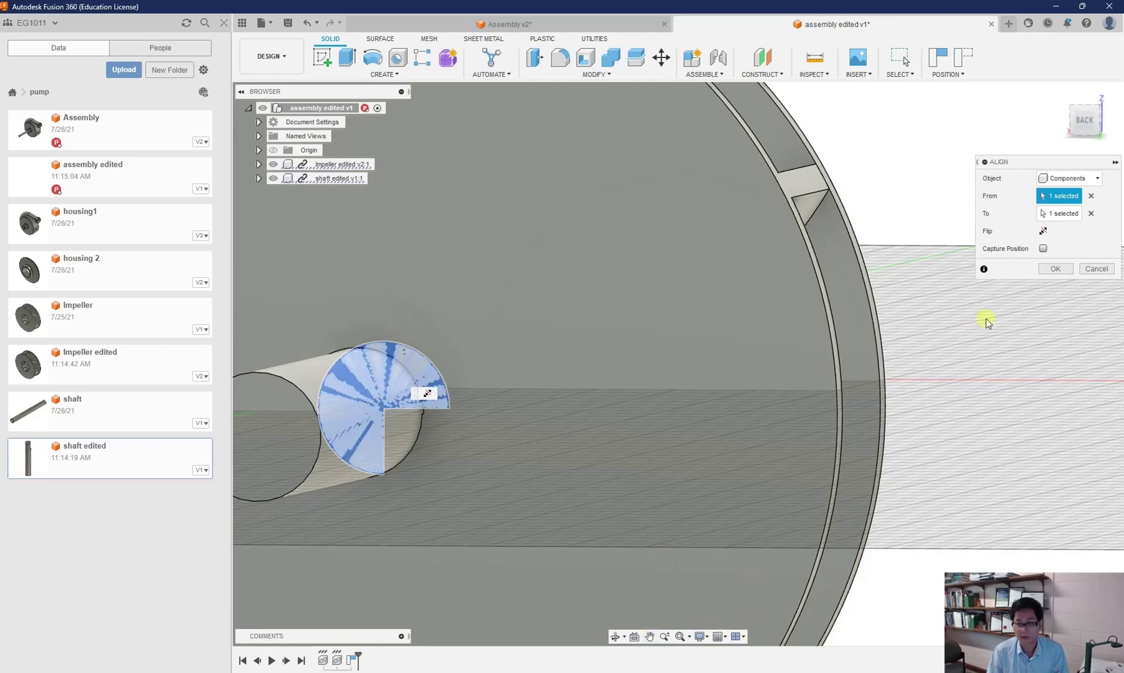
click(1047, 271)
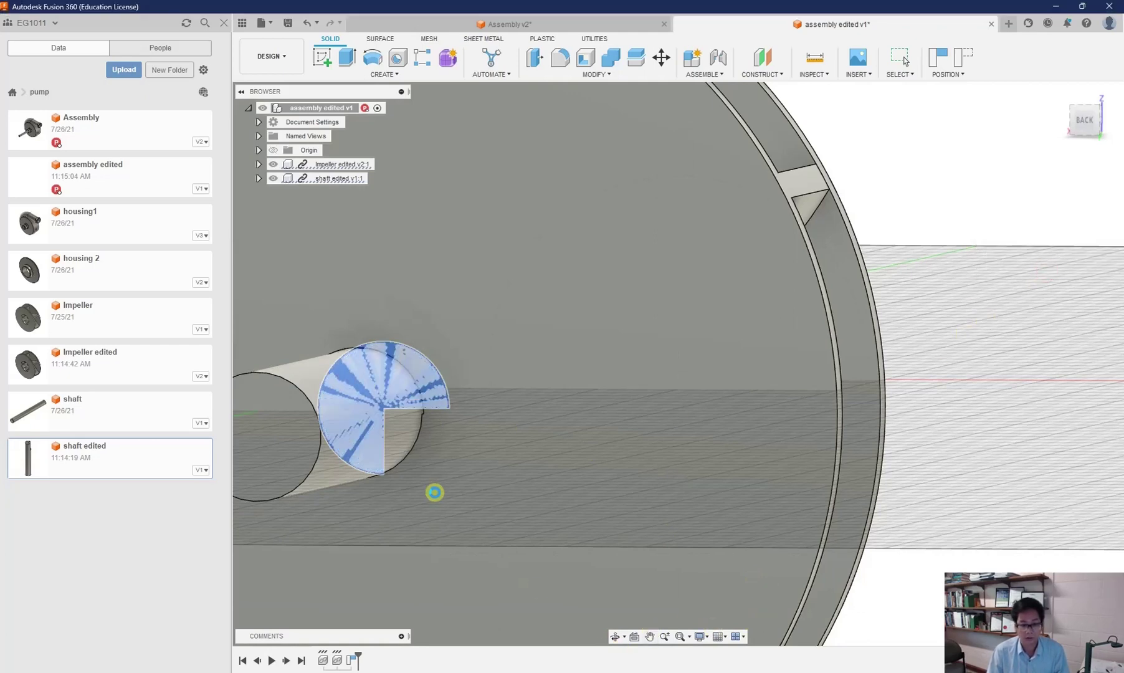
click(434, 493)
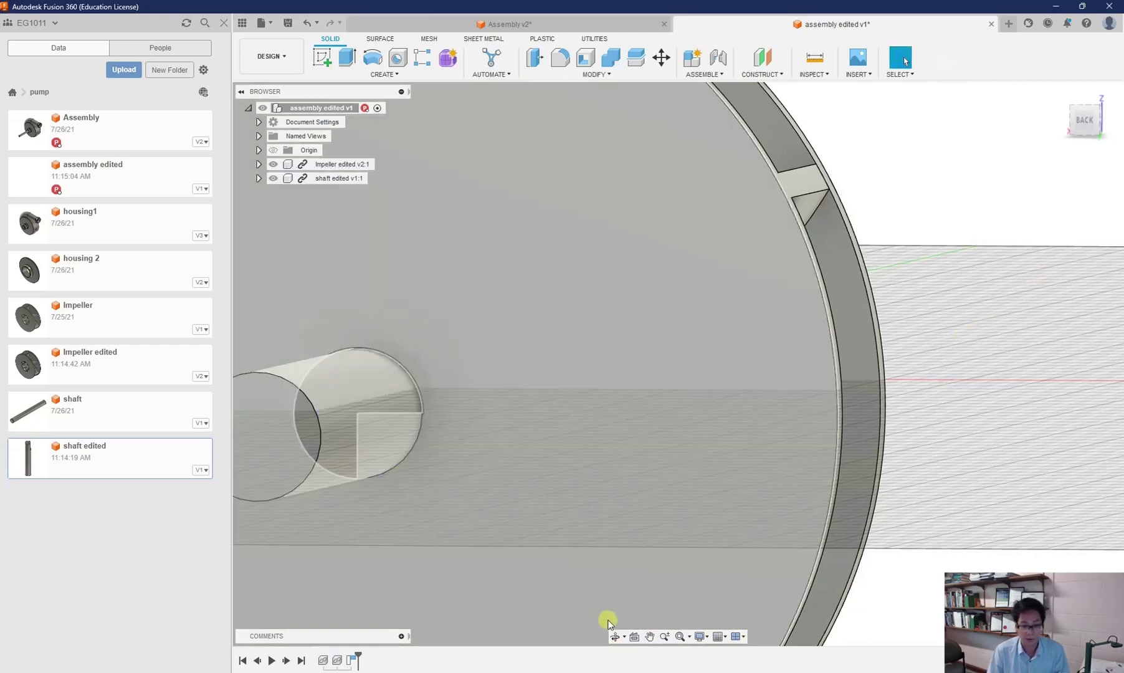
Orbit and zoom around the shaft end, then view the whole seated shaft-and-impeller assembly.
click(615, 637)
scroll(382, 469, up, 5)
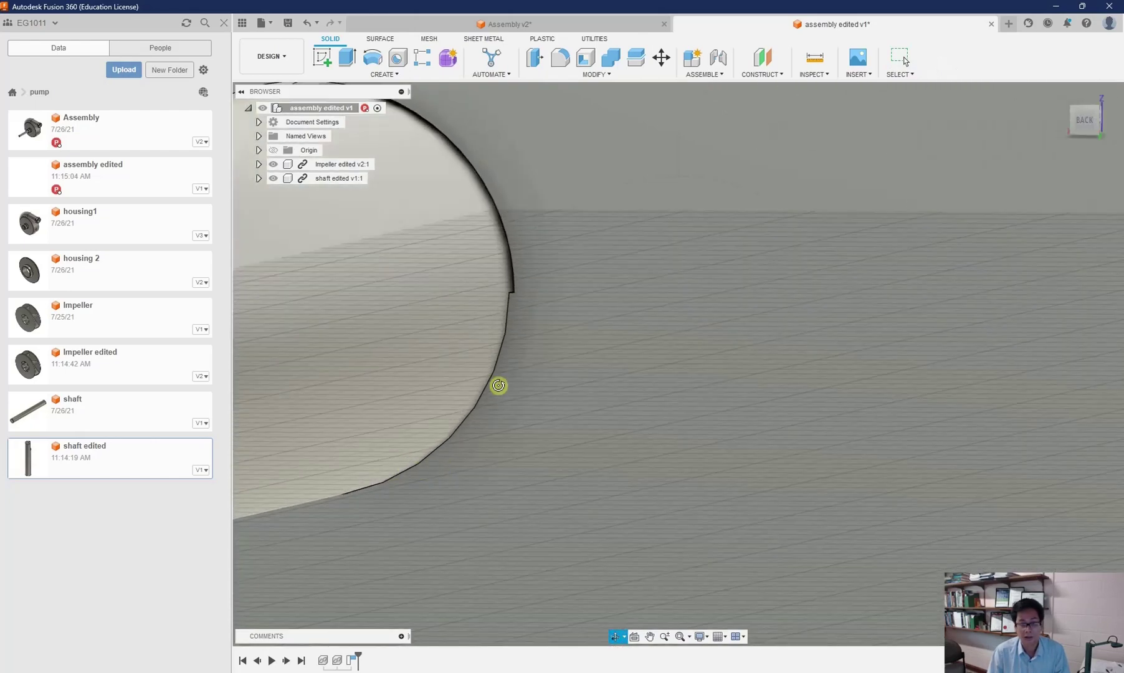
scroll(500, 384, up, 2)
mouse_move(497, 213)
mouse_down()
mouse_move(517, 241)
mouse_move(525, 363)
mouse_up()
mouse_move(541, 441)
mouse_down()
mouse_move(545, 392)
mouse_move(525, 434)
mouse_up()
scroll(685, 430, down, 6)
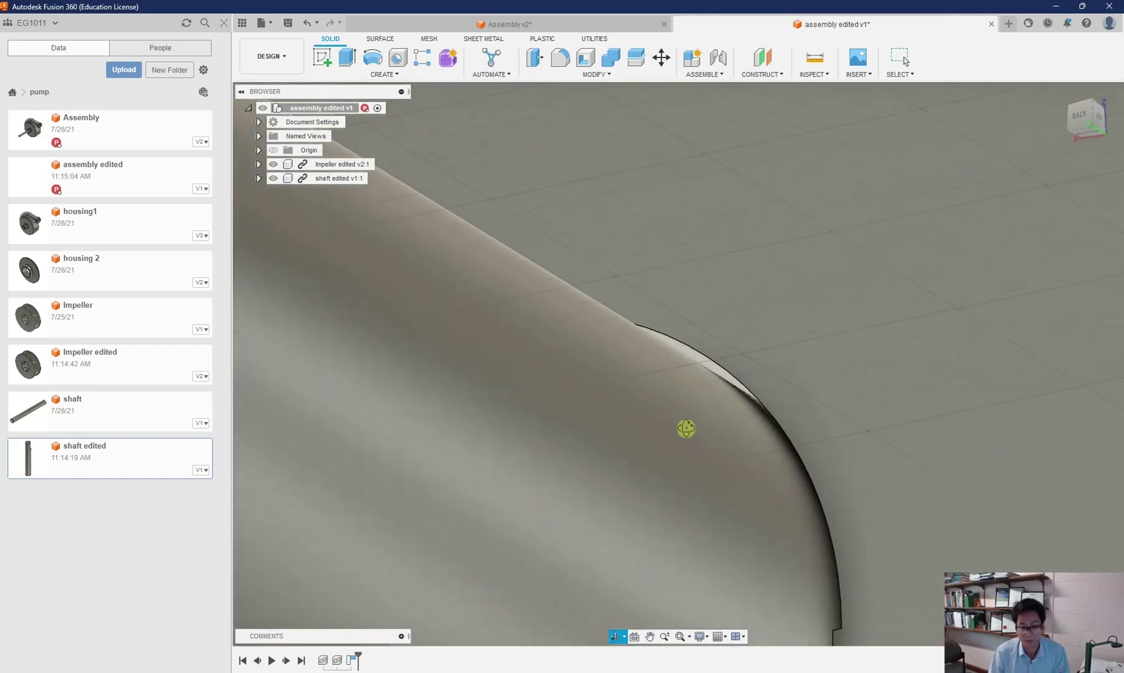
drag(691, 468, 607, 468)
scroll(550, 461, down, 4)
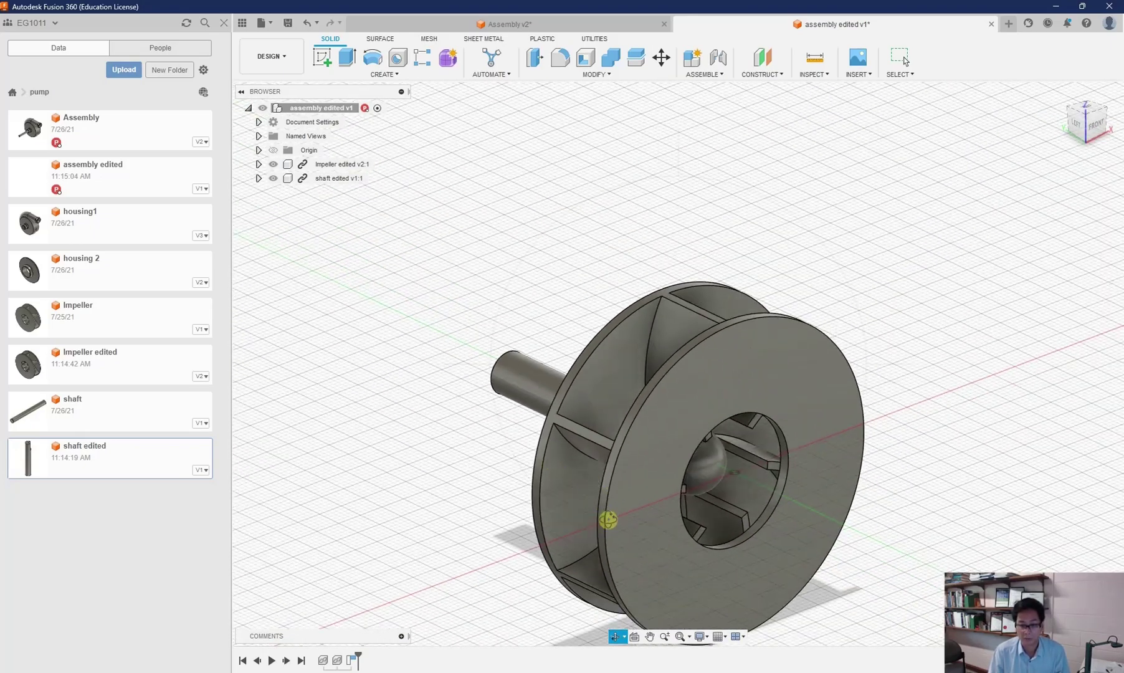
scroll(623, 524, up, 2)
key(Escape)
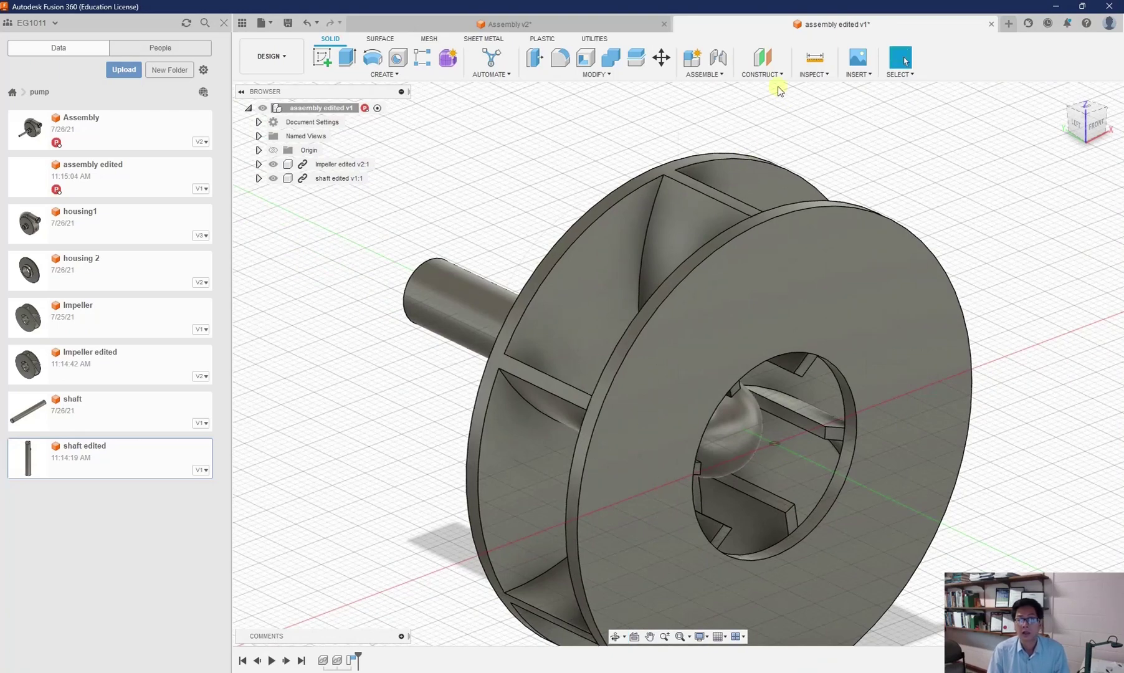
Create a Revolute as-built joint between the impeller and the shaft, snapped onto the shaft.
click(705, 74)
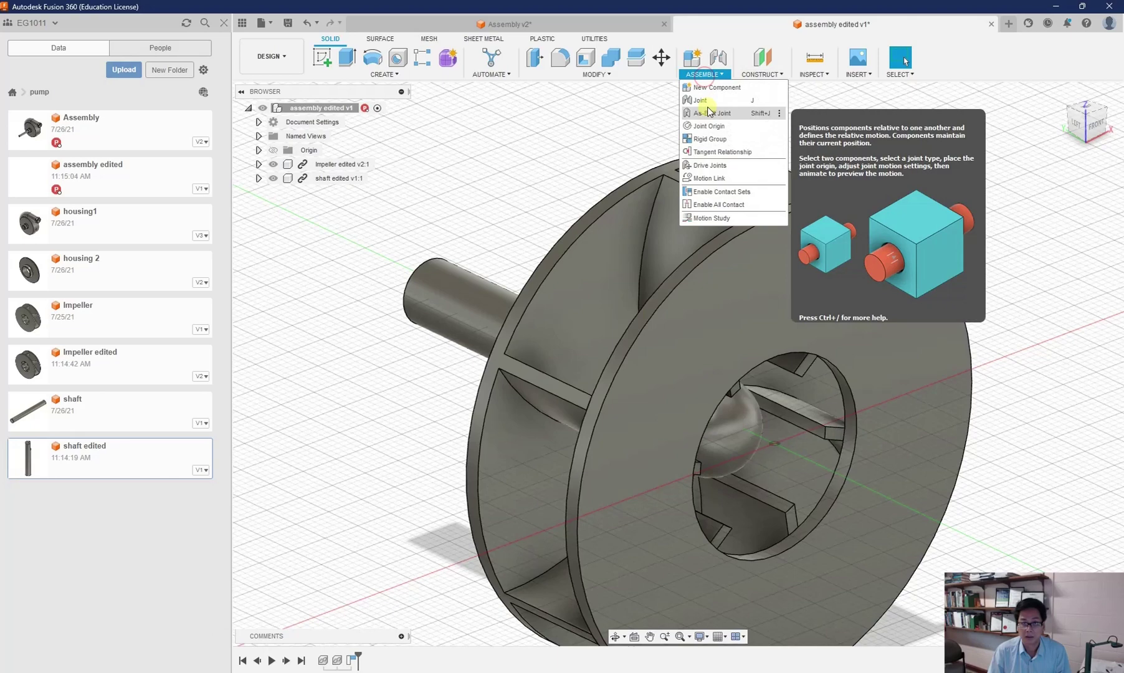
click(709, 112)
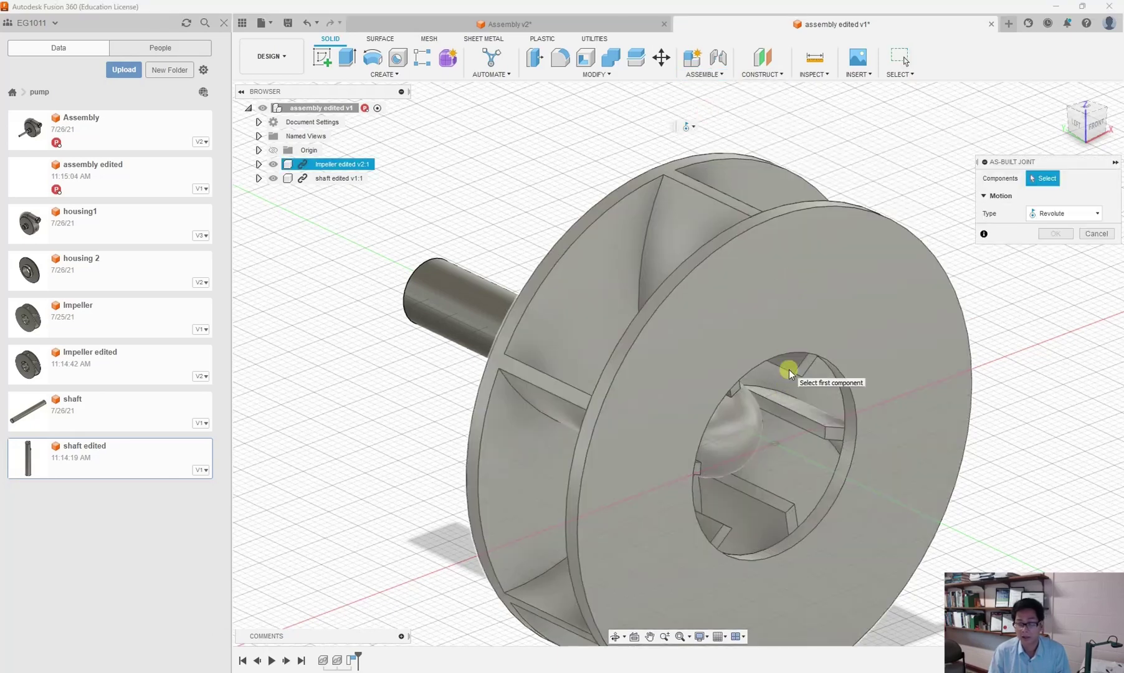
click(799, 292)
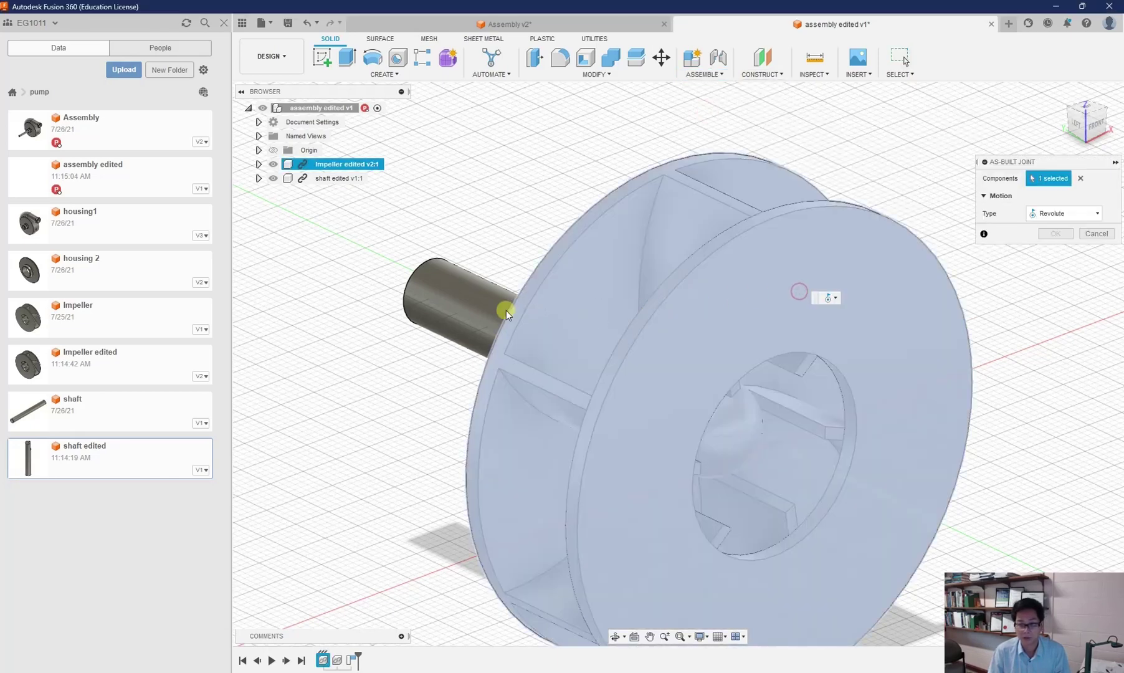
click(460, 308)
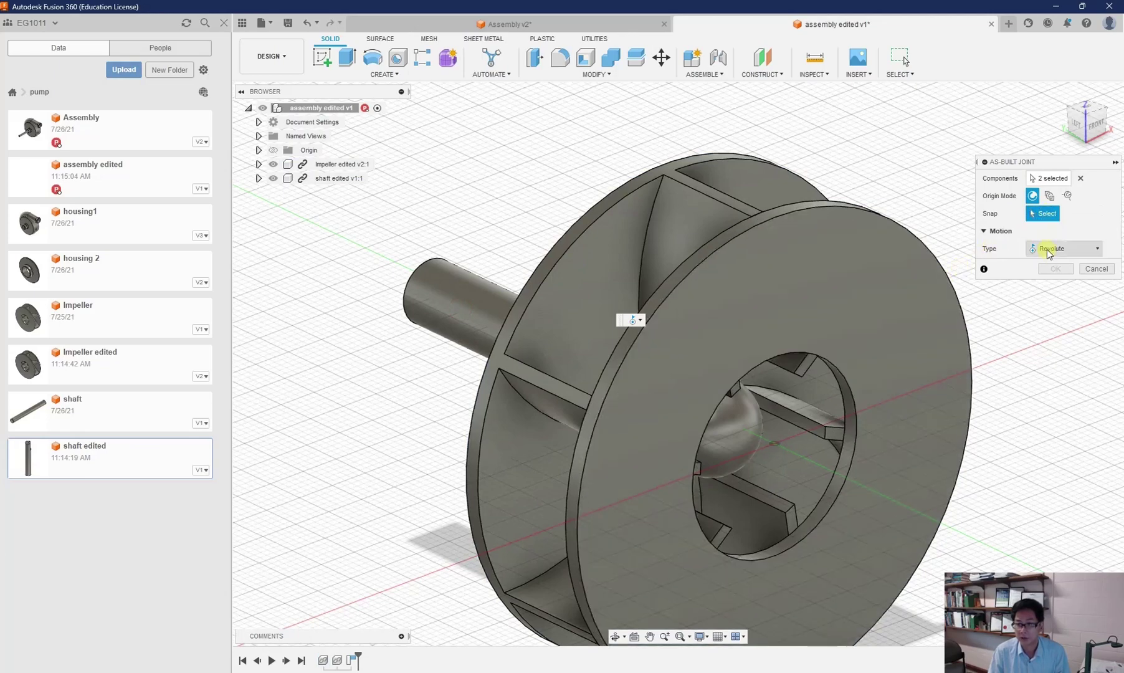
click(1041, 216)
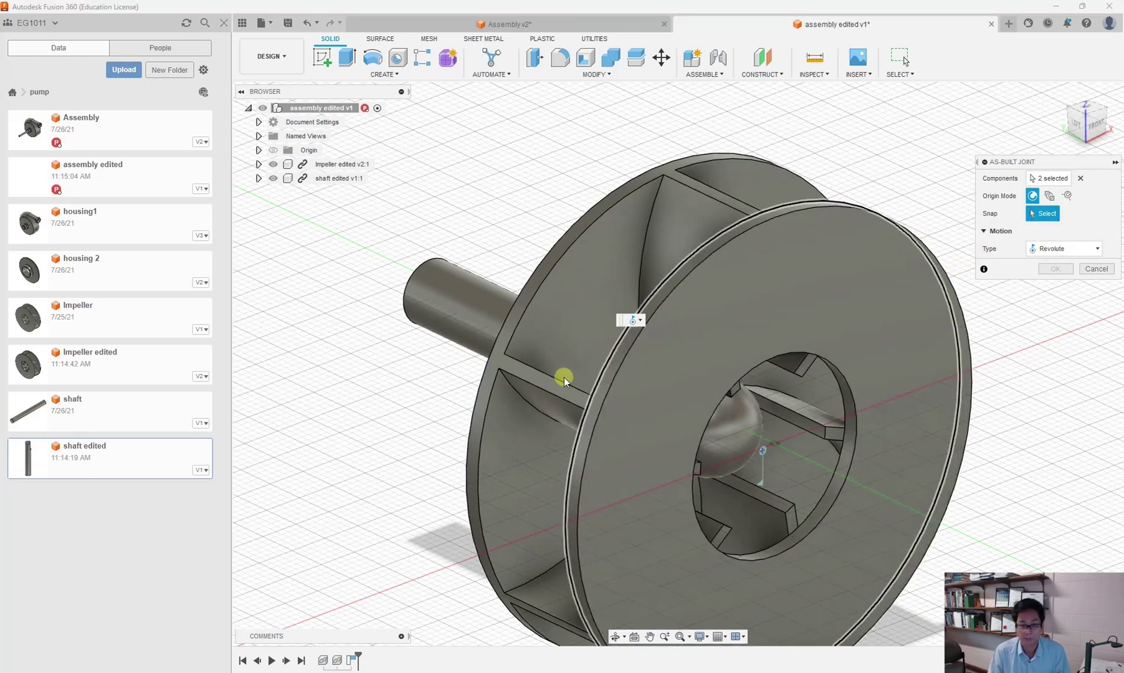
click(615, 637)
drag(620, 574, 592, 488)
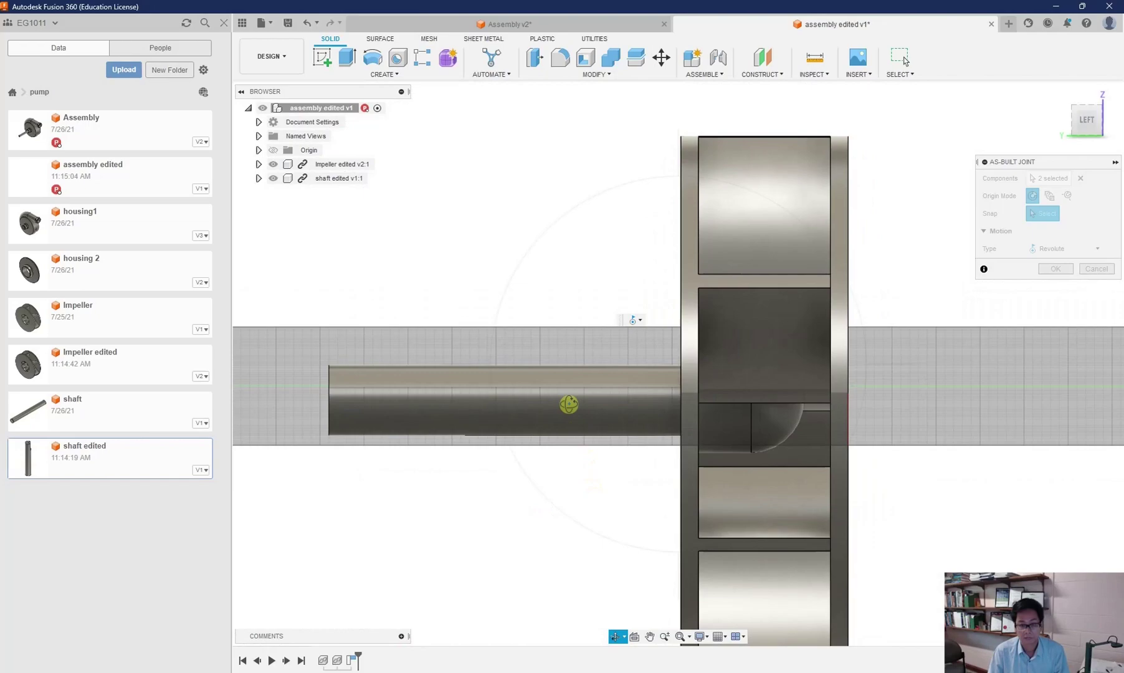
drag(570, 402, 749, 542)
key(Escape)
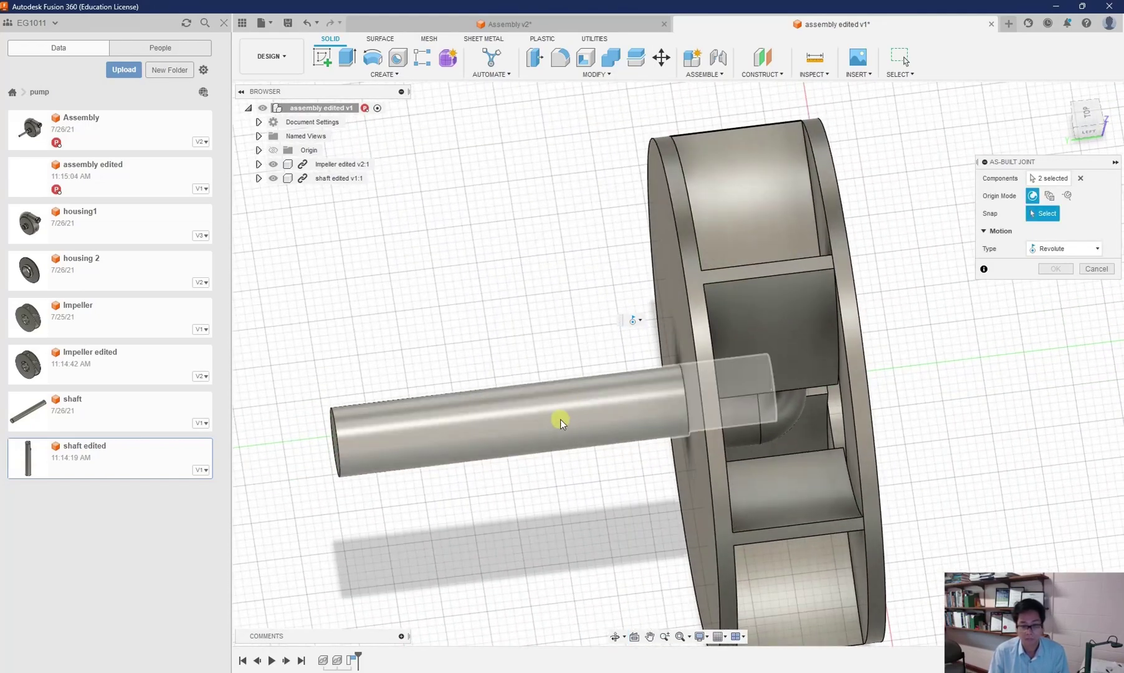
click(554, 417)
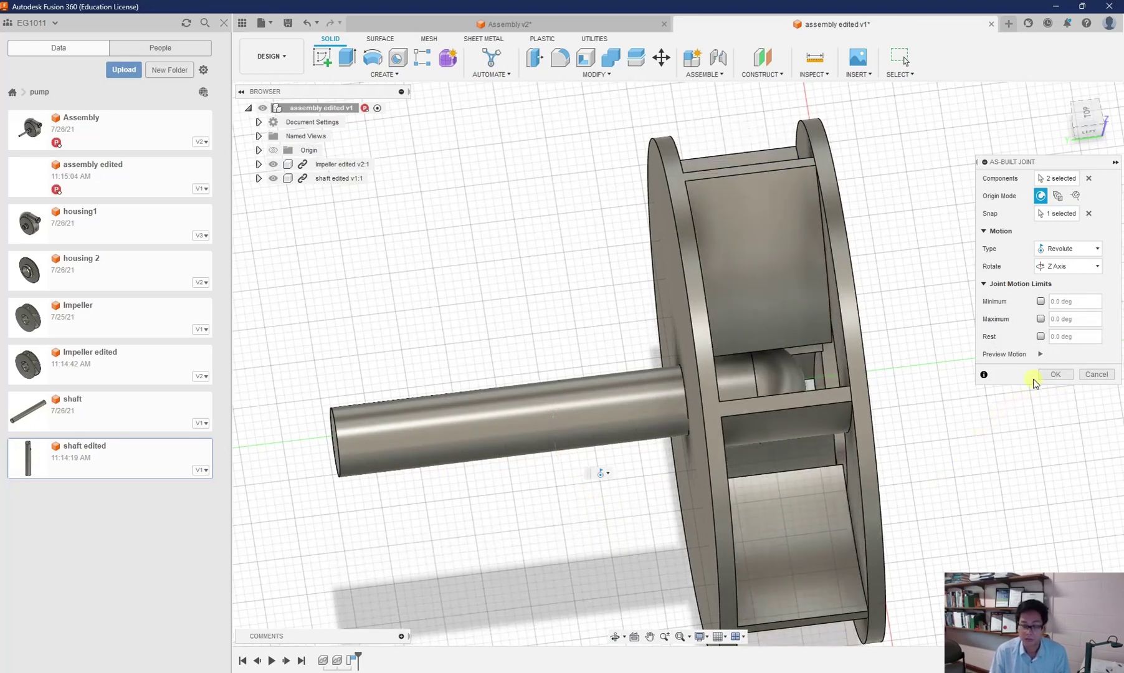
Confirm the revolute joint and orbit to face the impeller's front disc.
click(1044, 376)
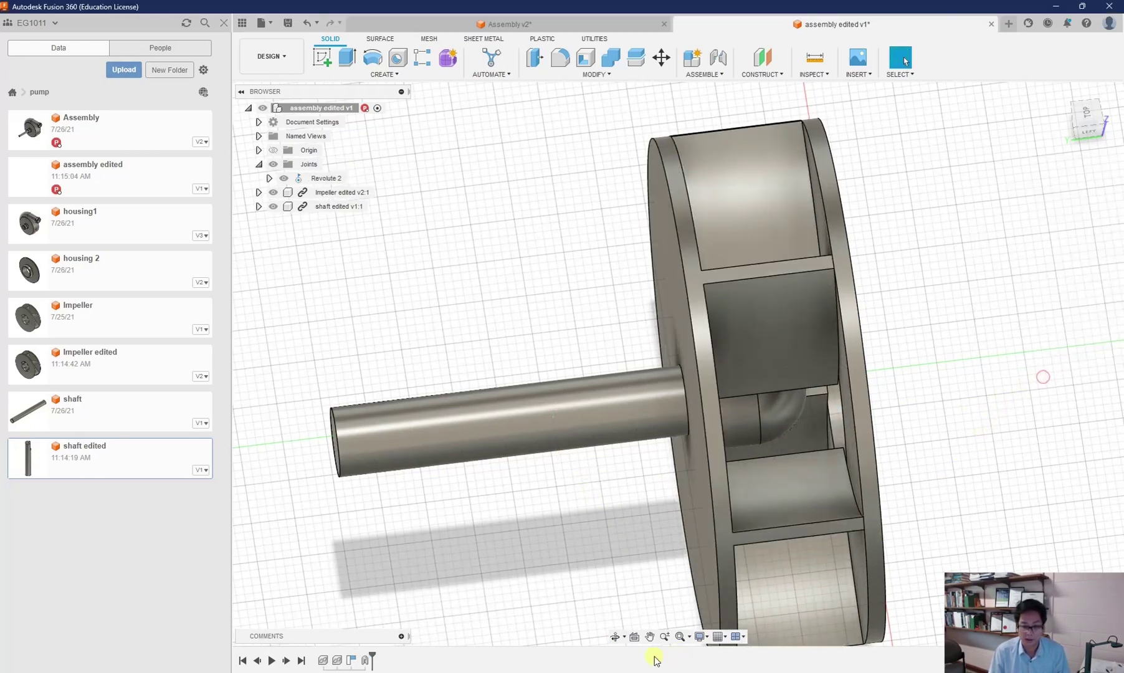
click(614, 637)
drag(612, 536, 647, 467)
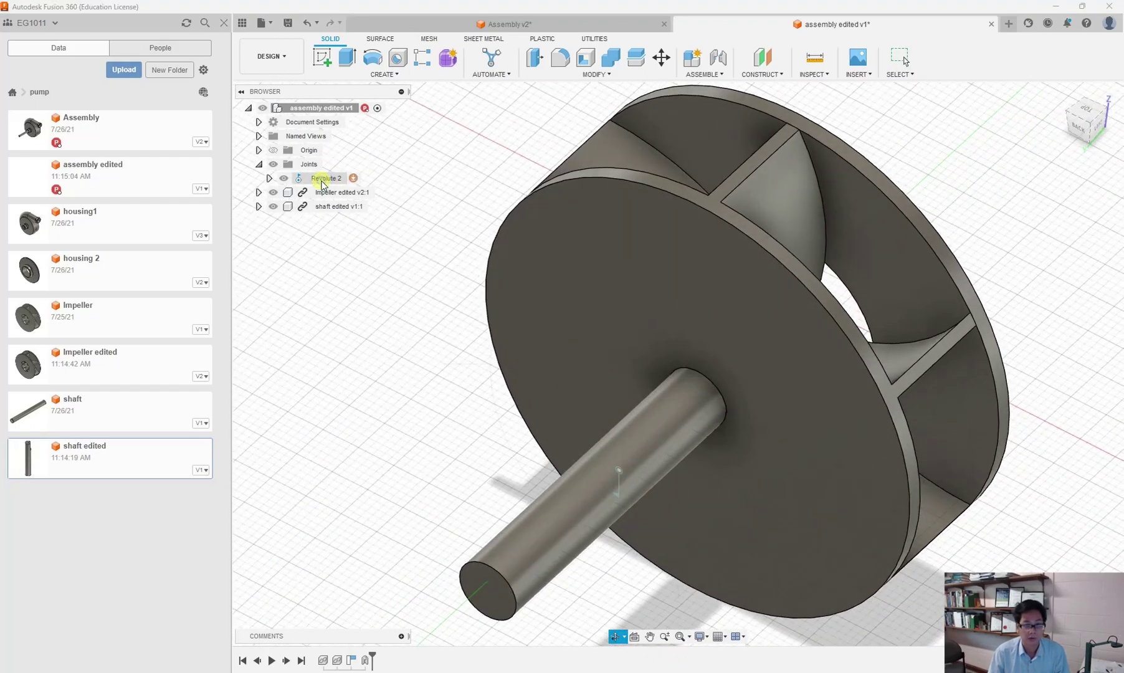
key(Escape)
Animate the Revolute 2 joint from the browser, zooming in on the shaft end and back out.
click(269, 178)
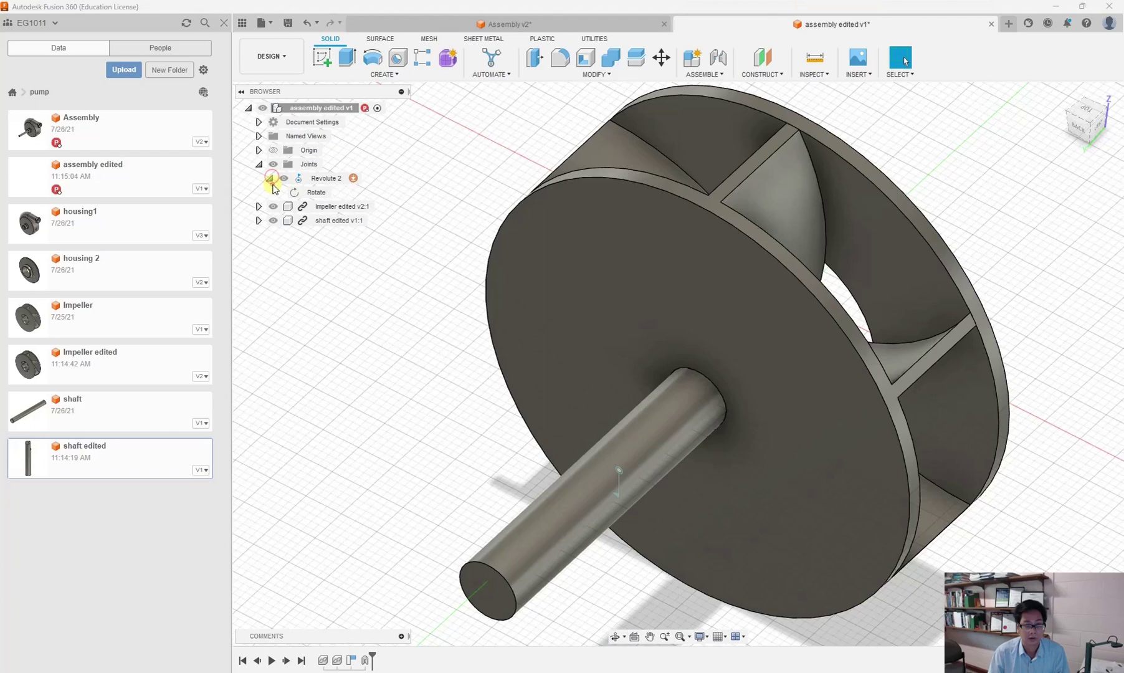
right_click(315, 191)
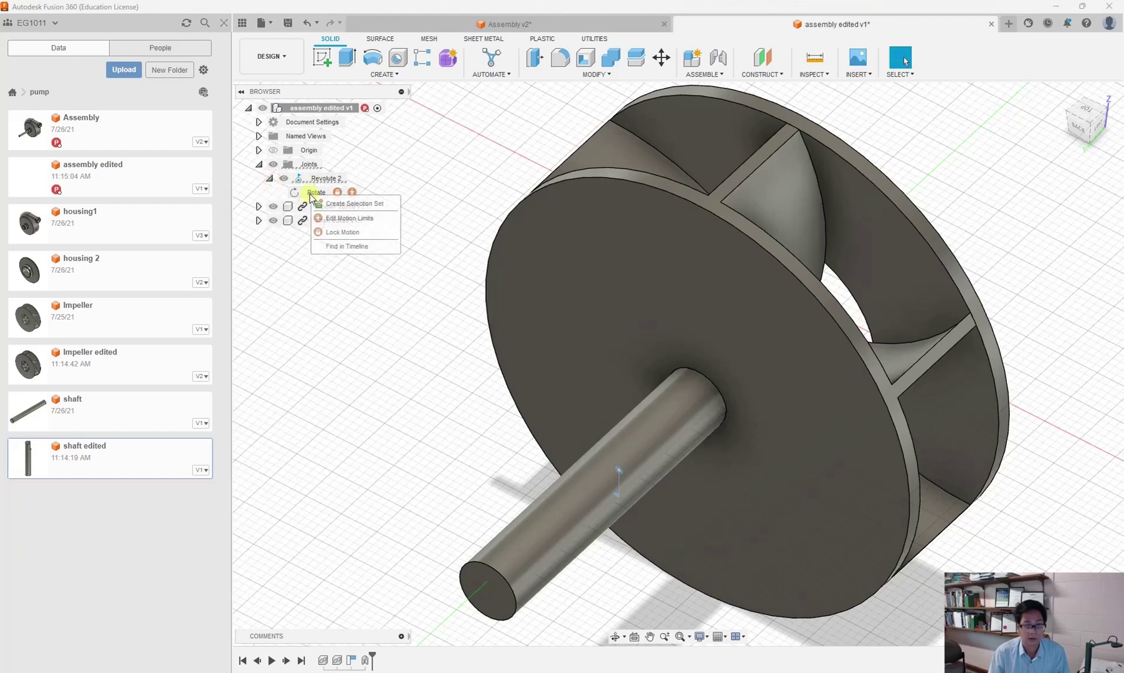
right_click(319, 180)
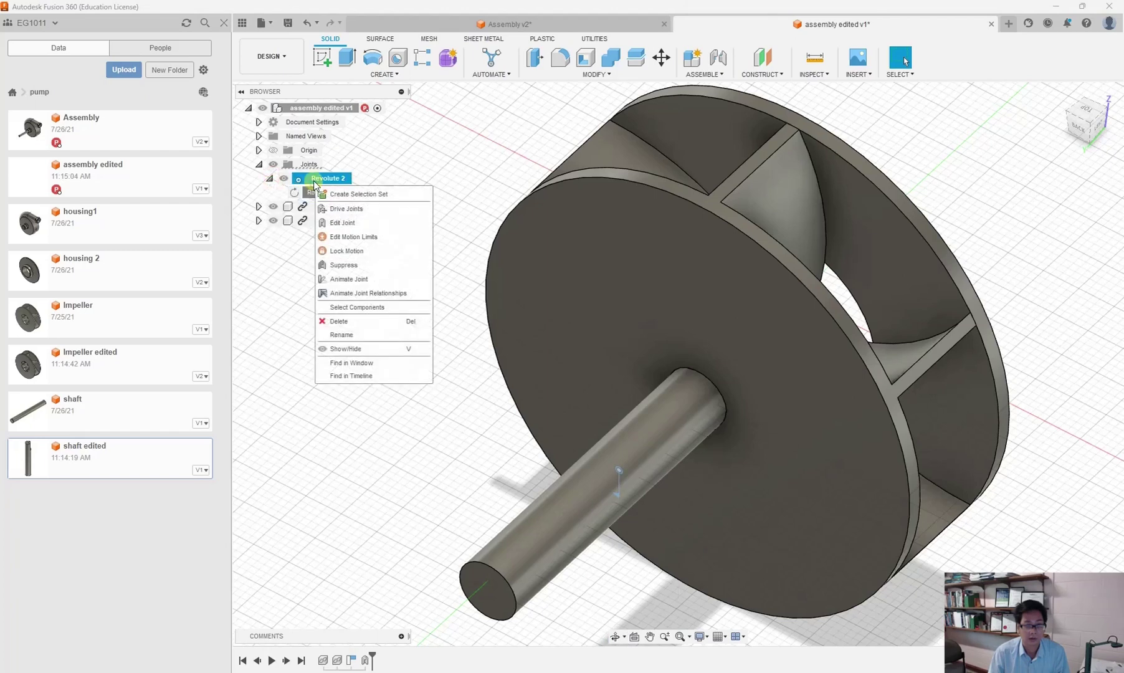
click(344, 279)
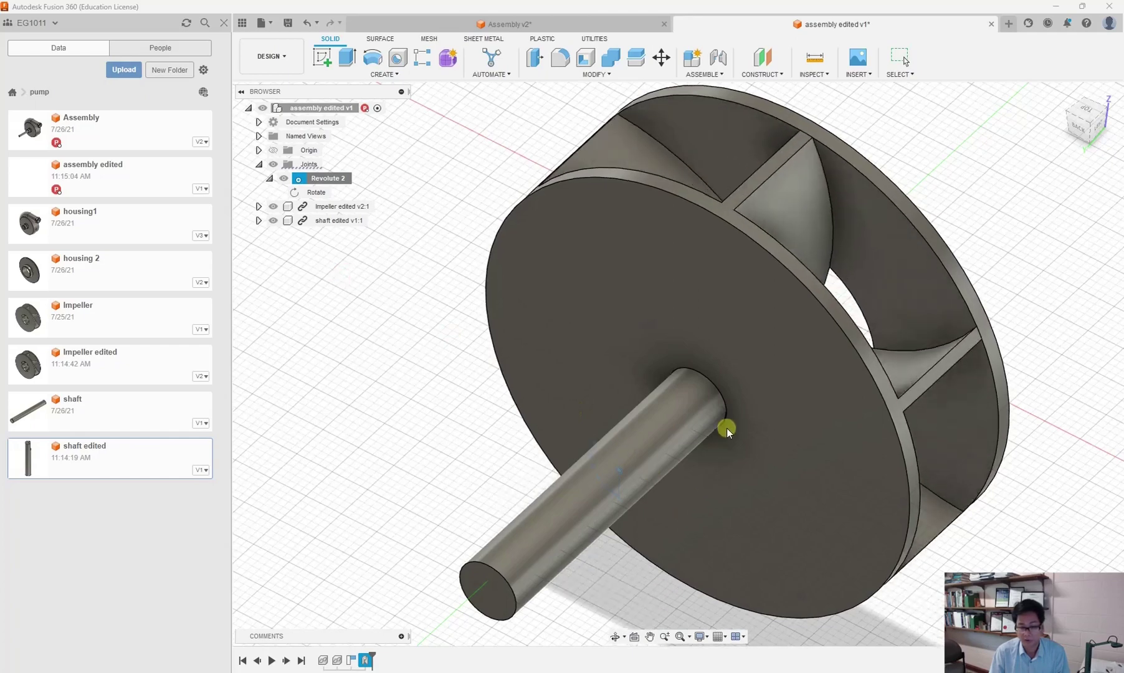
scroll(725, 424, up, 4)
scroll(720, 416, up, 3)
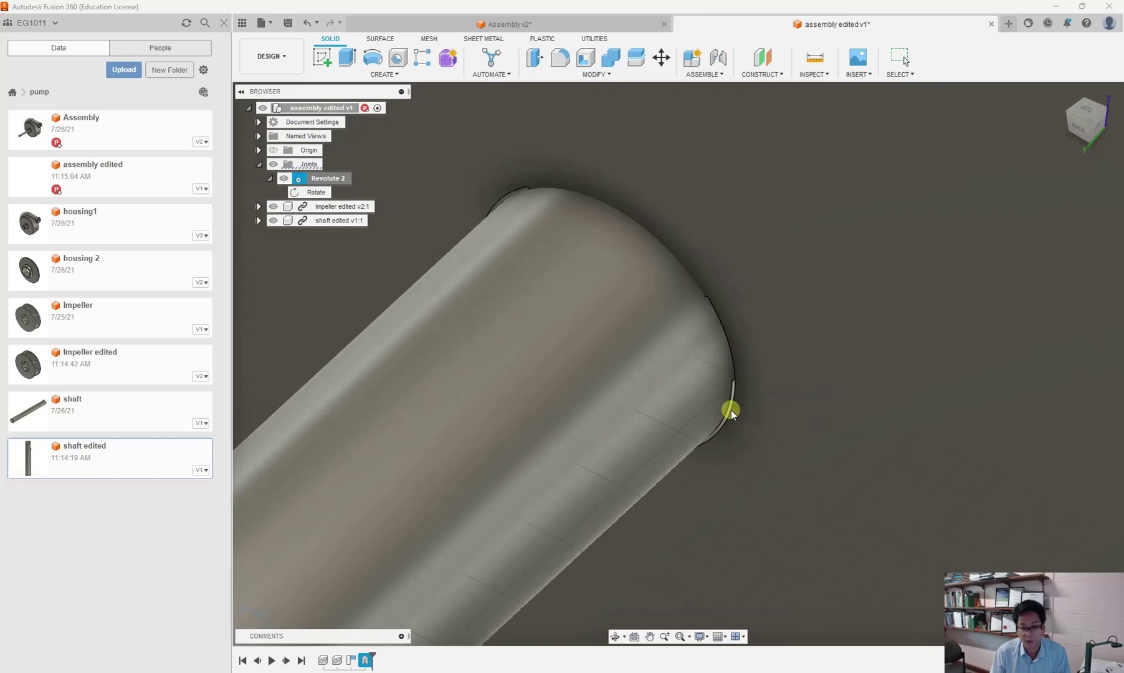
scroll(733, 418, down, 10)
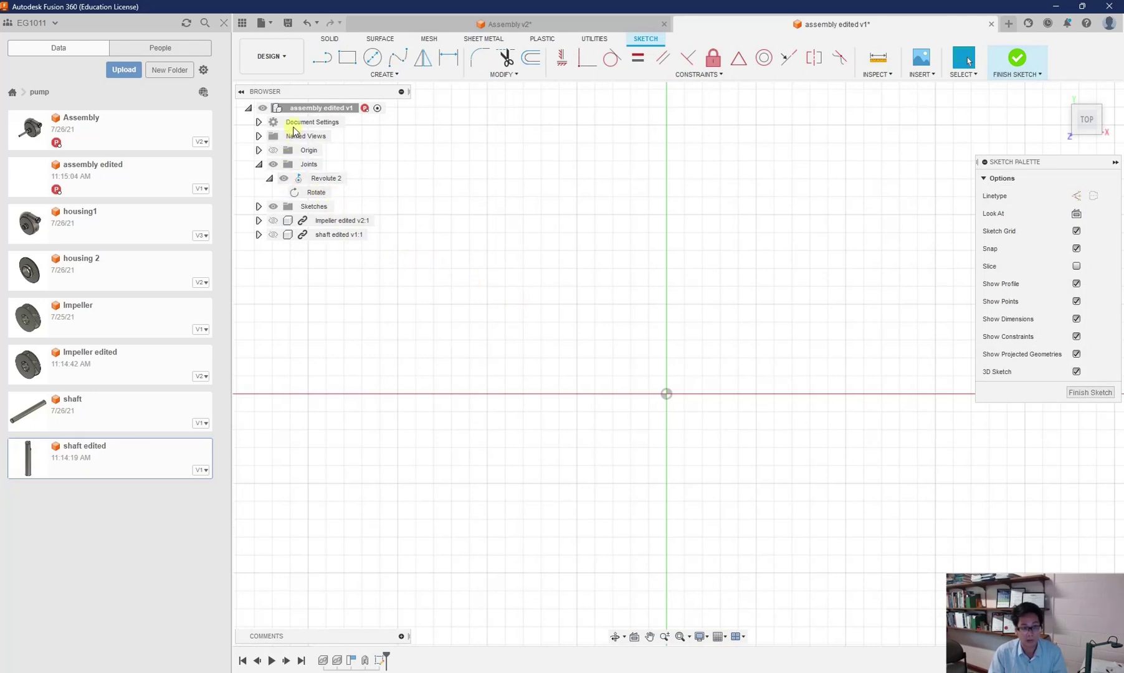
Draw an 8.2 mm diameter circle centred on the sketch origin.
click(372, 58)
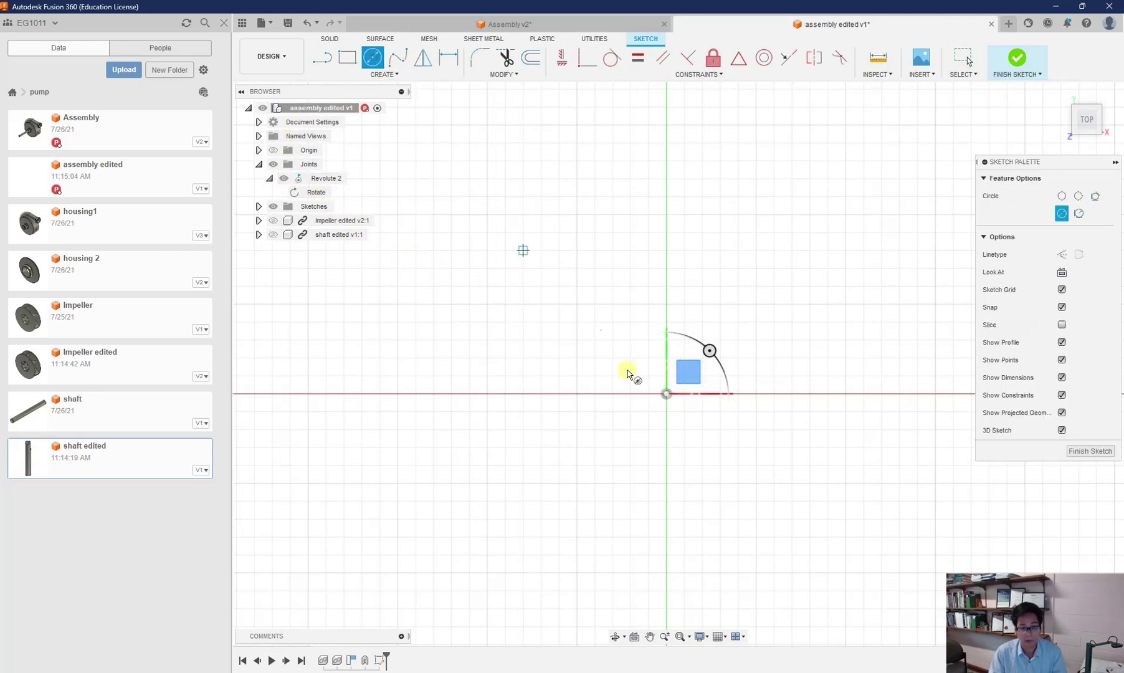
click(666, 393)
text(8)
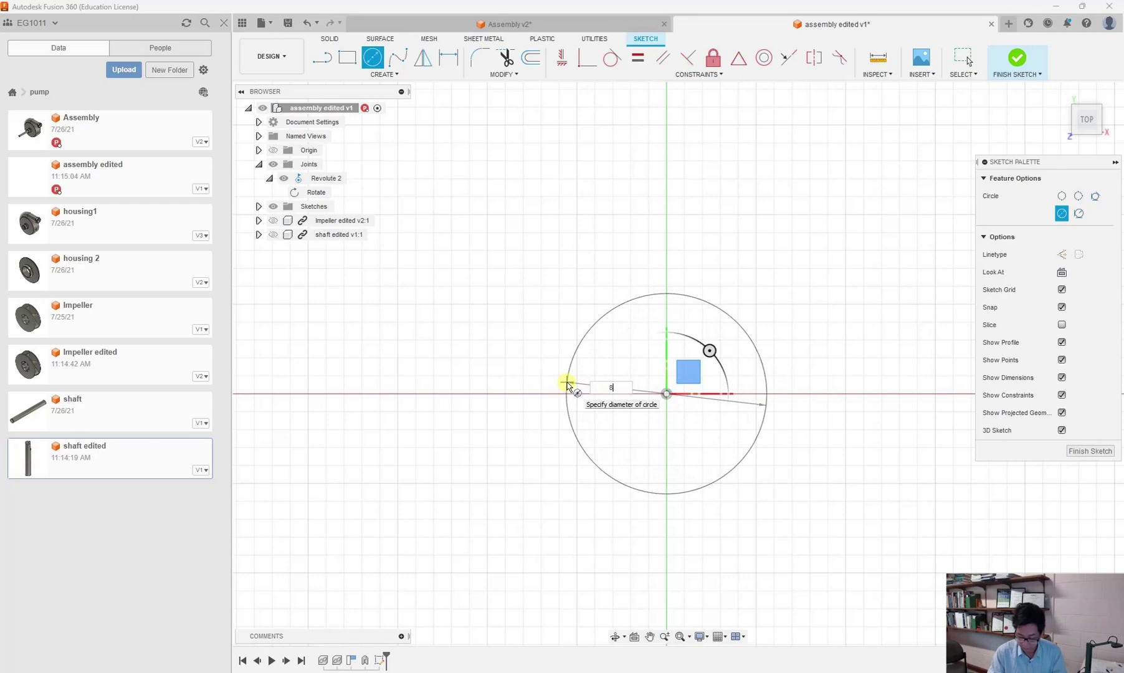
text(.2)
key(Return)
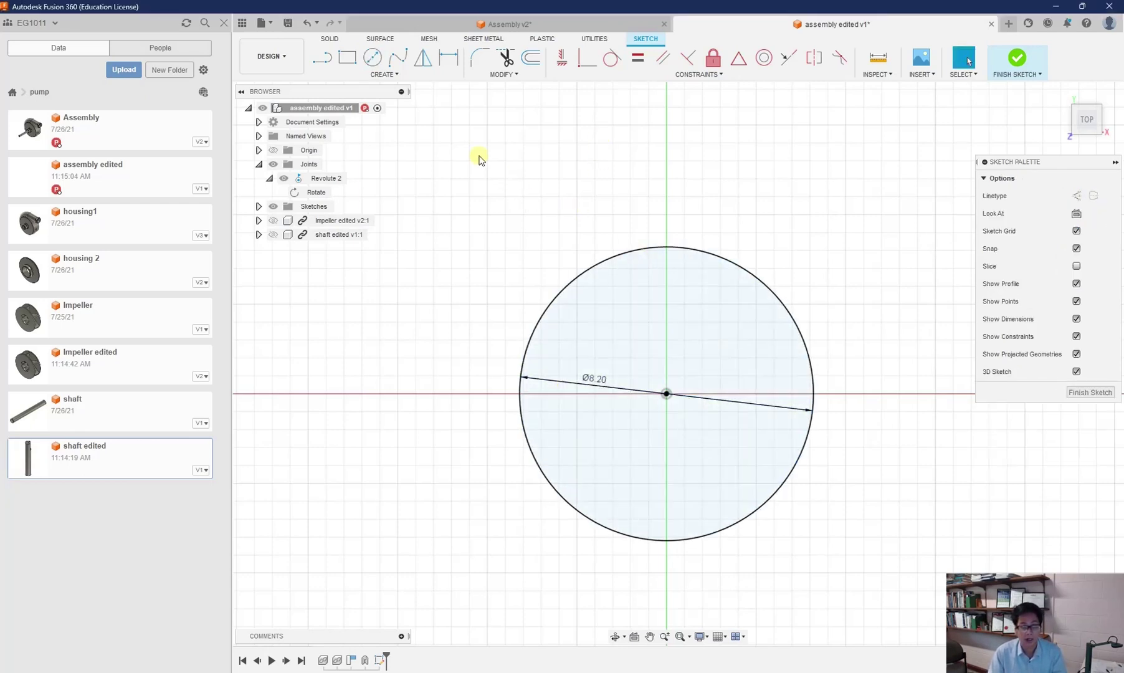
Draw vertical and horizontal radii from the centre and trim away the upper-right quarter arc.
click(321, 63)
click(666, 393)
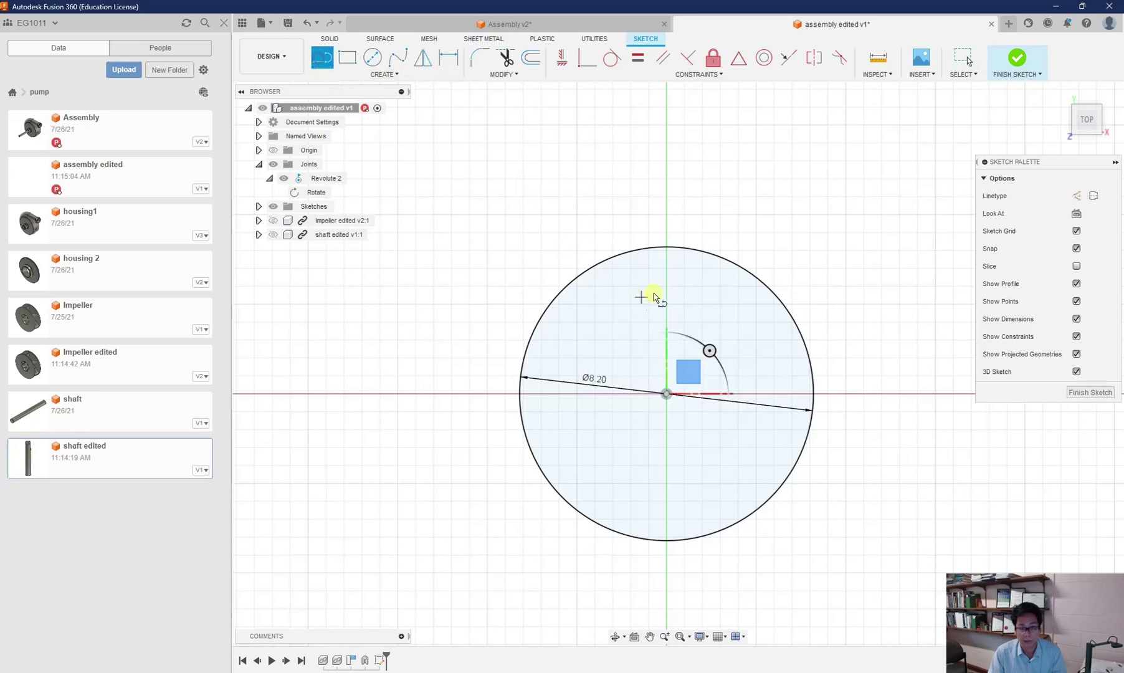
click(667, 249)
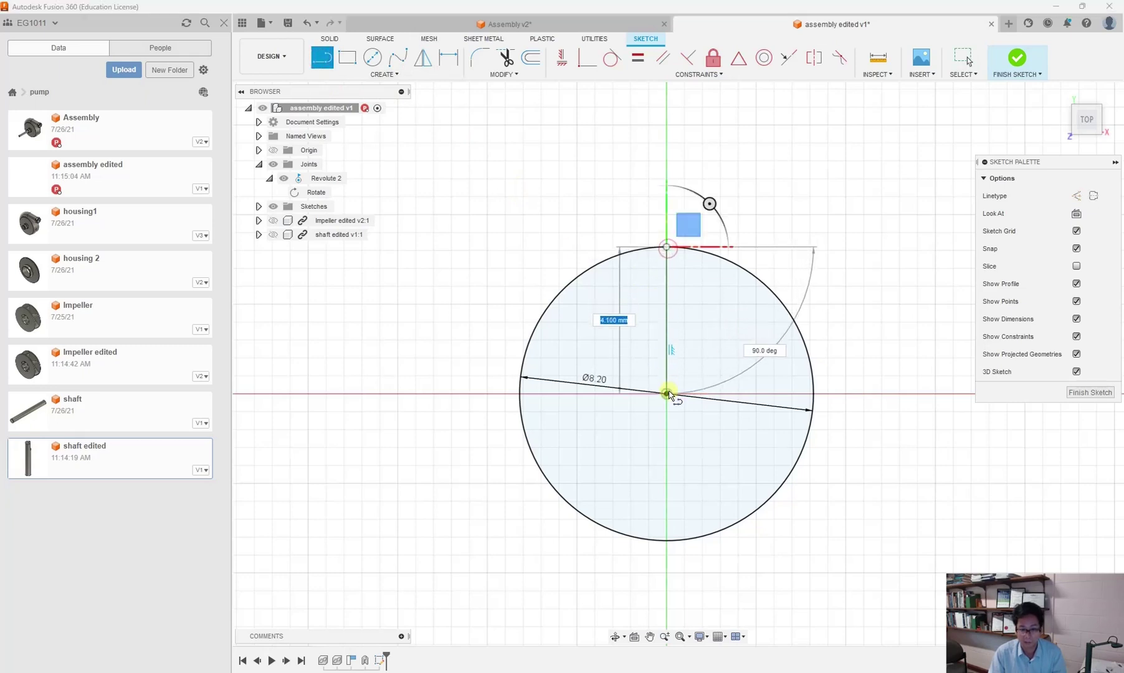
click(812, 392)
key(Escape)
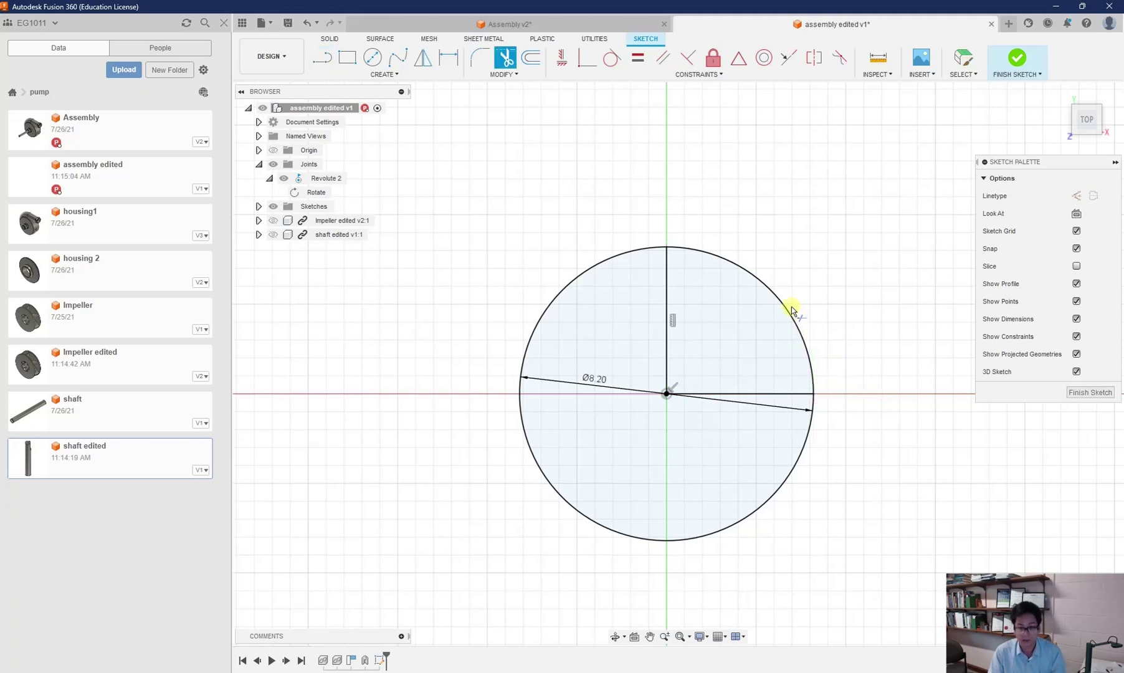
key(t)
click(784, 307)
key(Escape)
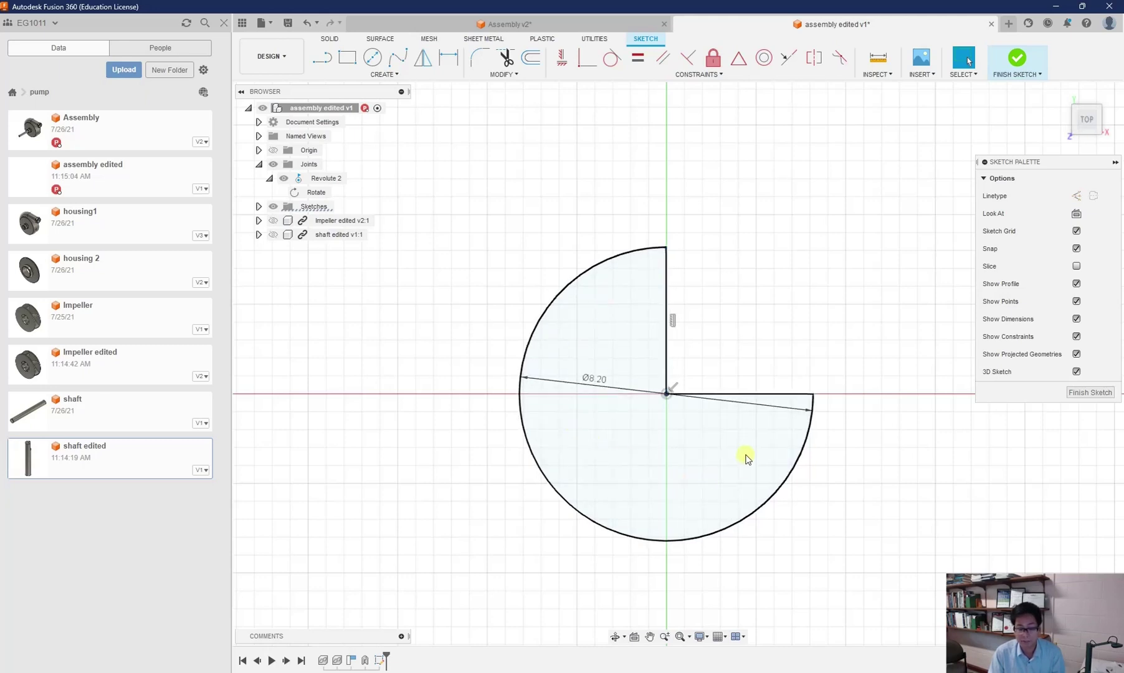
Offset the quarter-cut profile by 0.1 mm and finish the sketch.
click(532, 58)
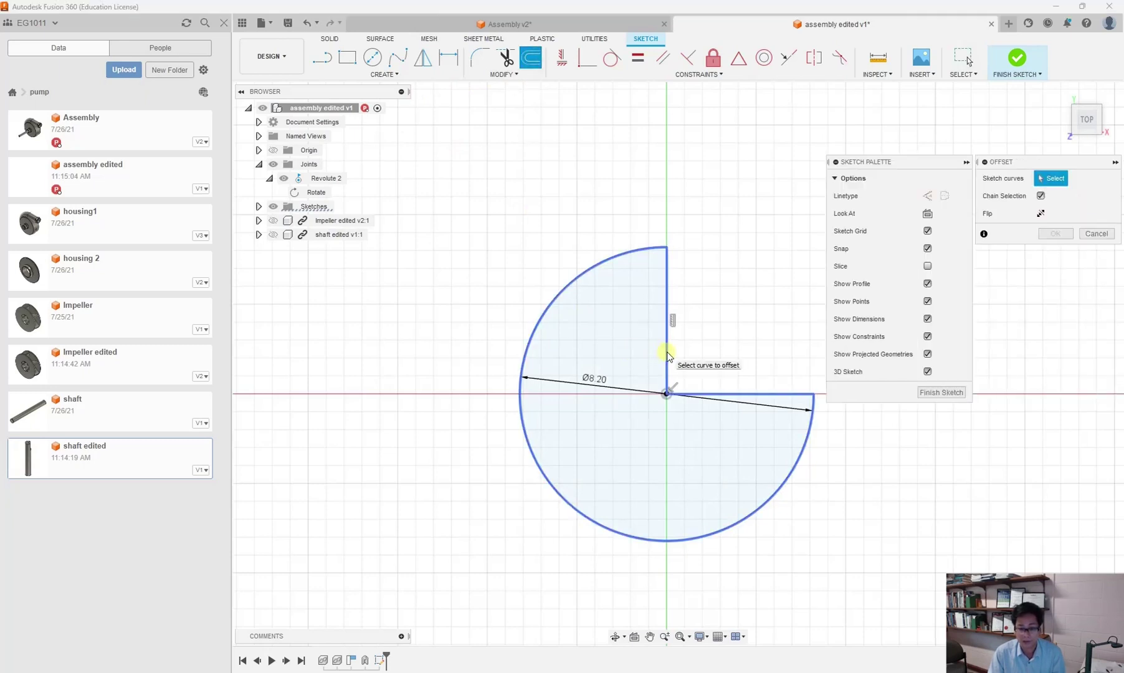
click(667, 356)
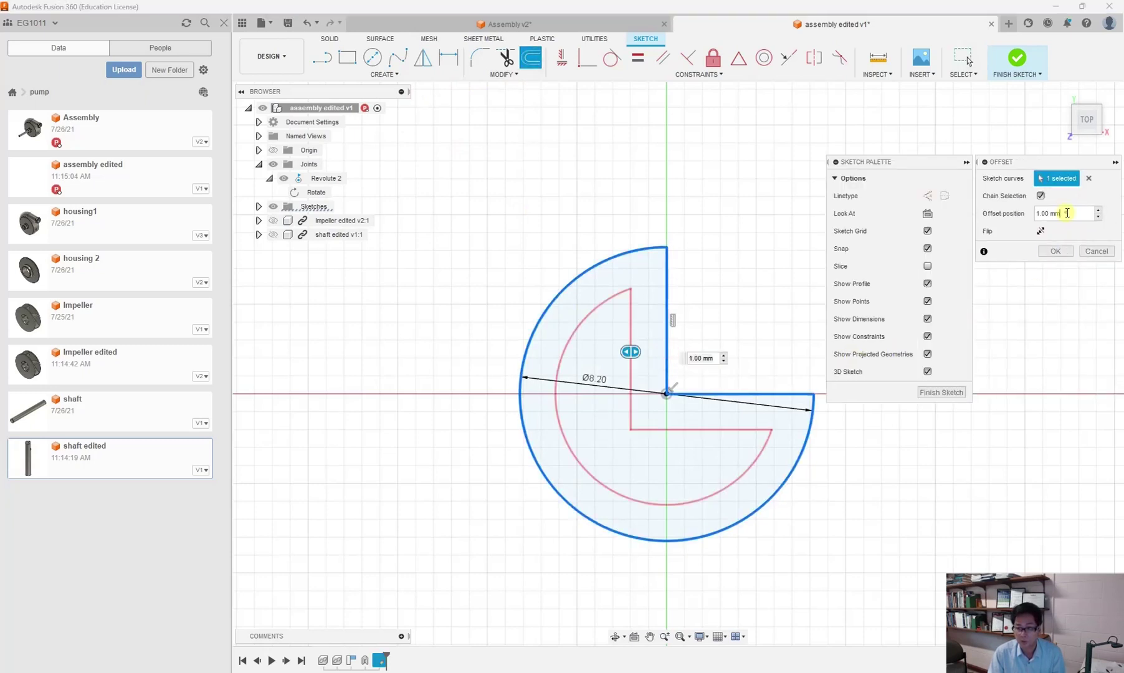
triple_click(1067, 213)
text(0.1)
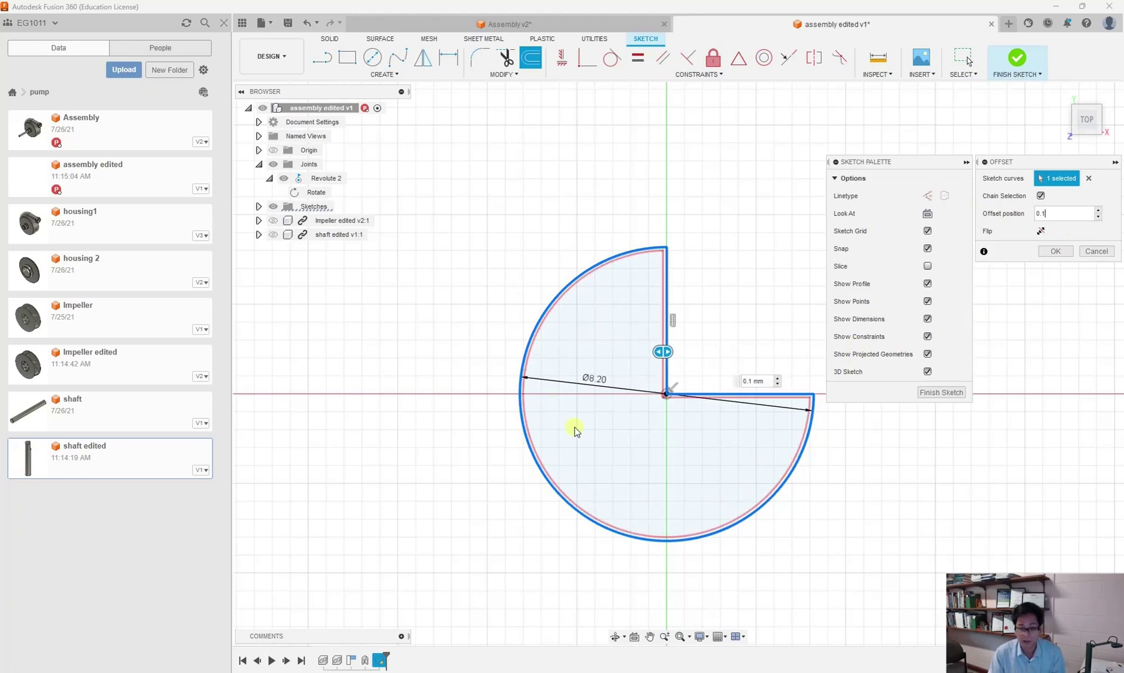
click(947, 397)
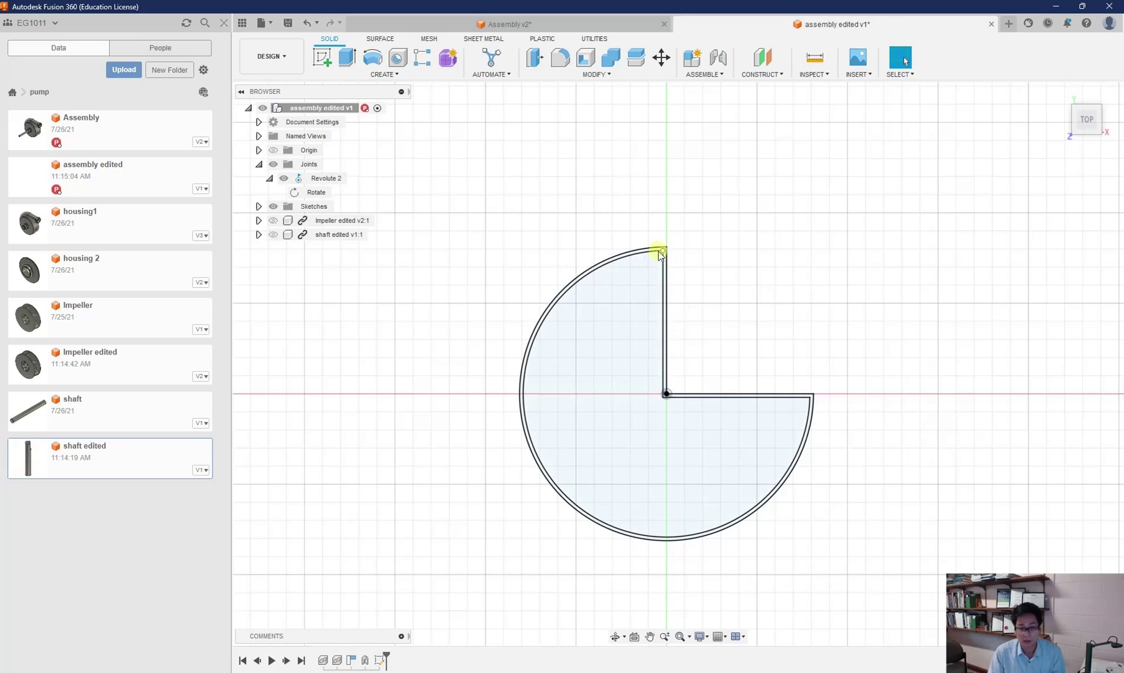
Reopen the sketch and delete both the vertical and horizontal radius lines.
double_click(670, 397)
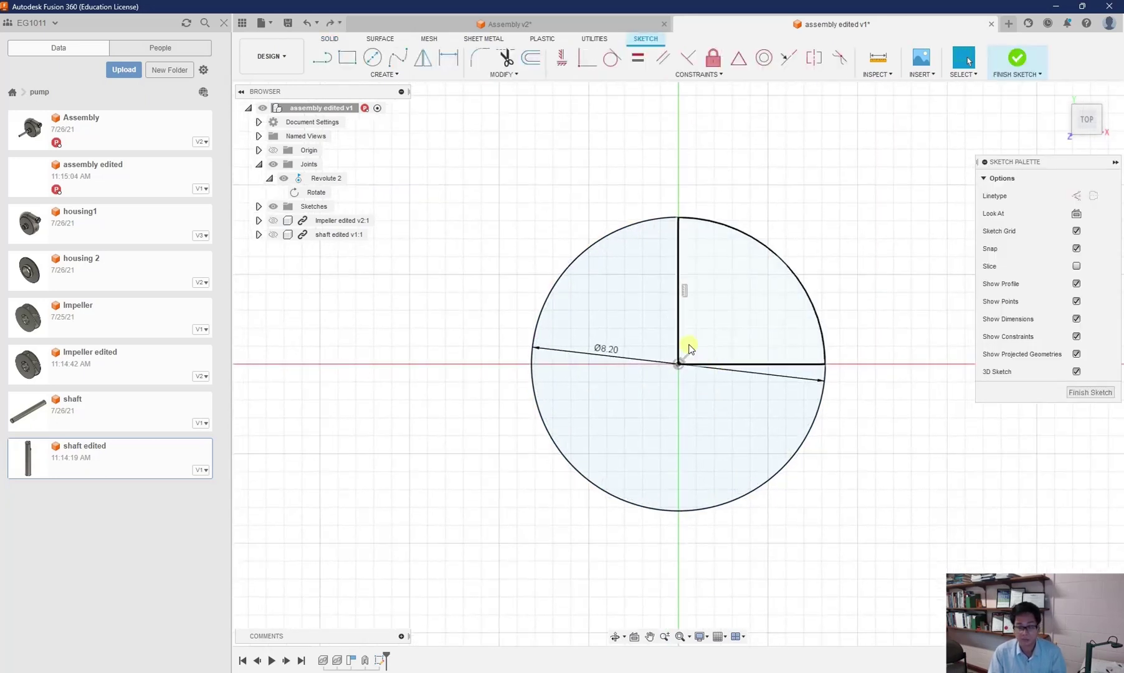
click(677, 301)
key(Delete)
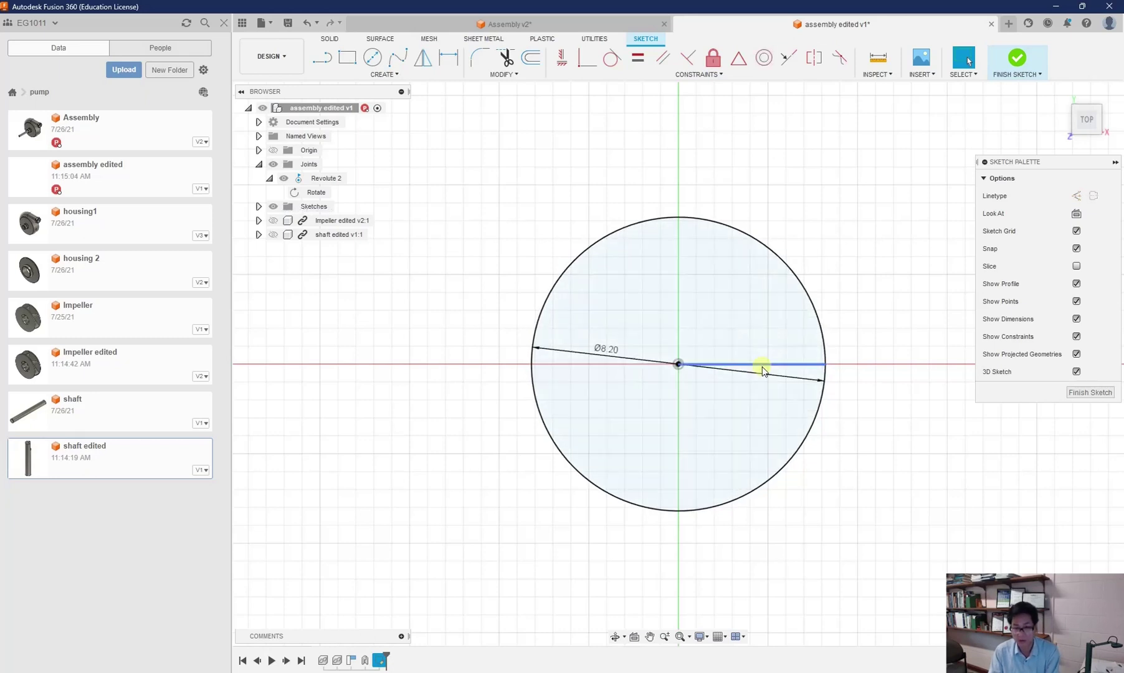
click(761, 368)
key(Delete)
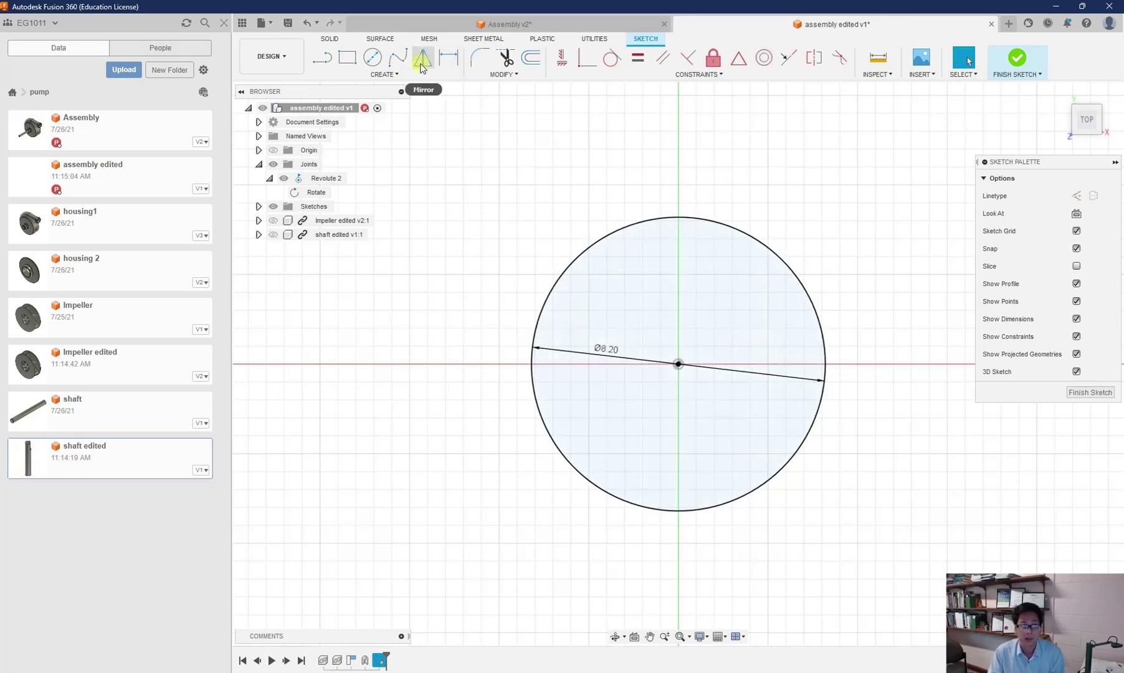
Draw a vertical chord across the circle's right side and trim off the arc beyond it.
click(455, 67)
click(322, 57)
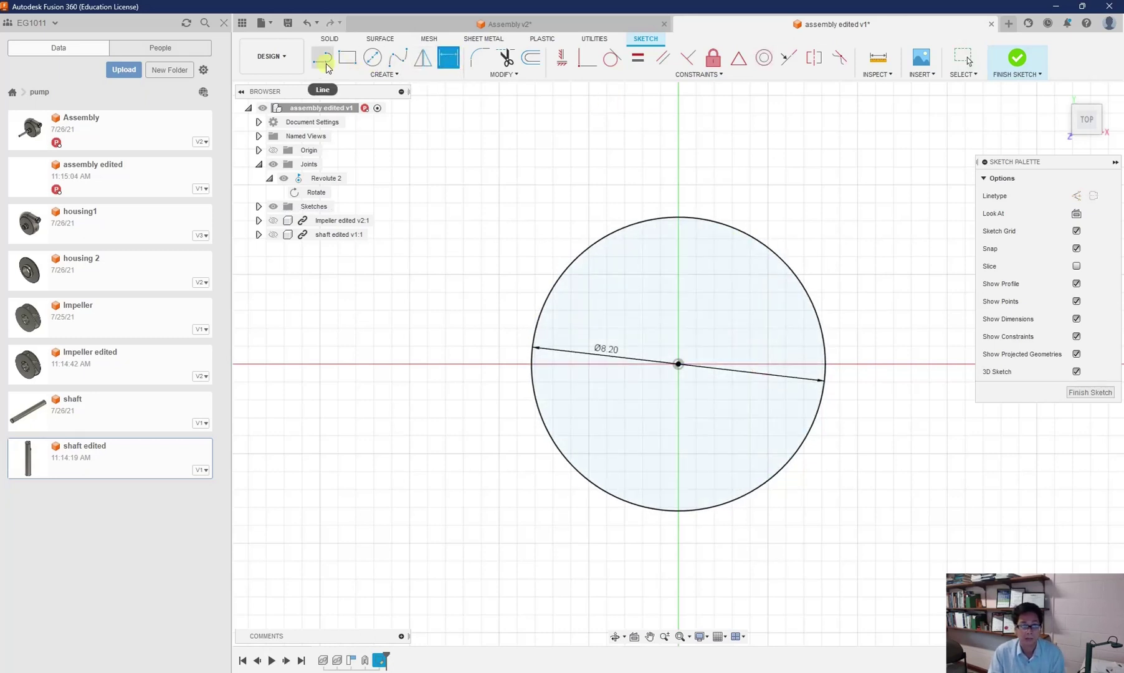
click(768, 248)
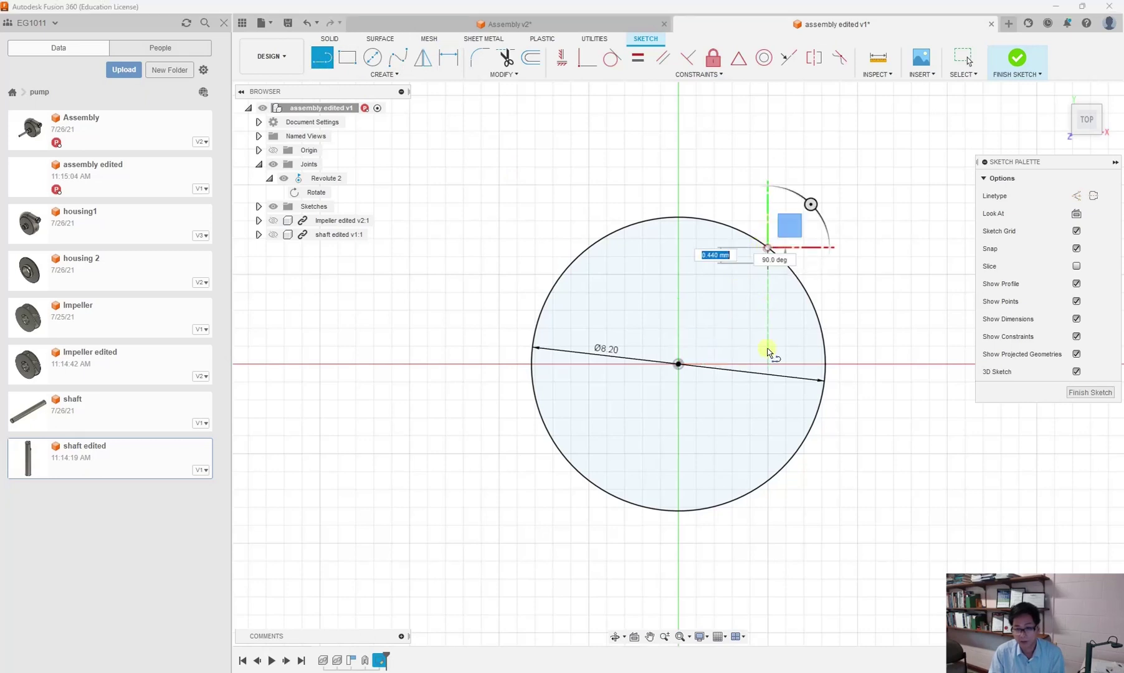
click(769, 480)
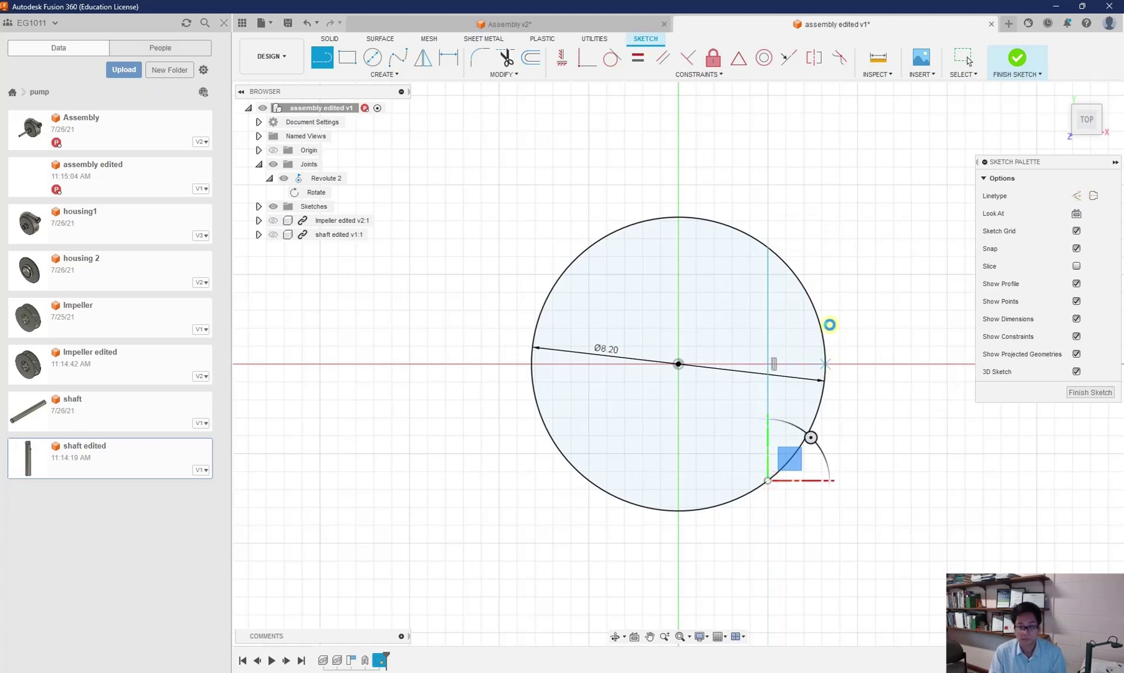
key(Escape)
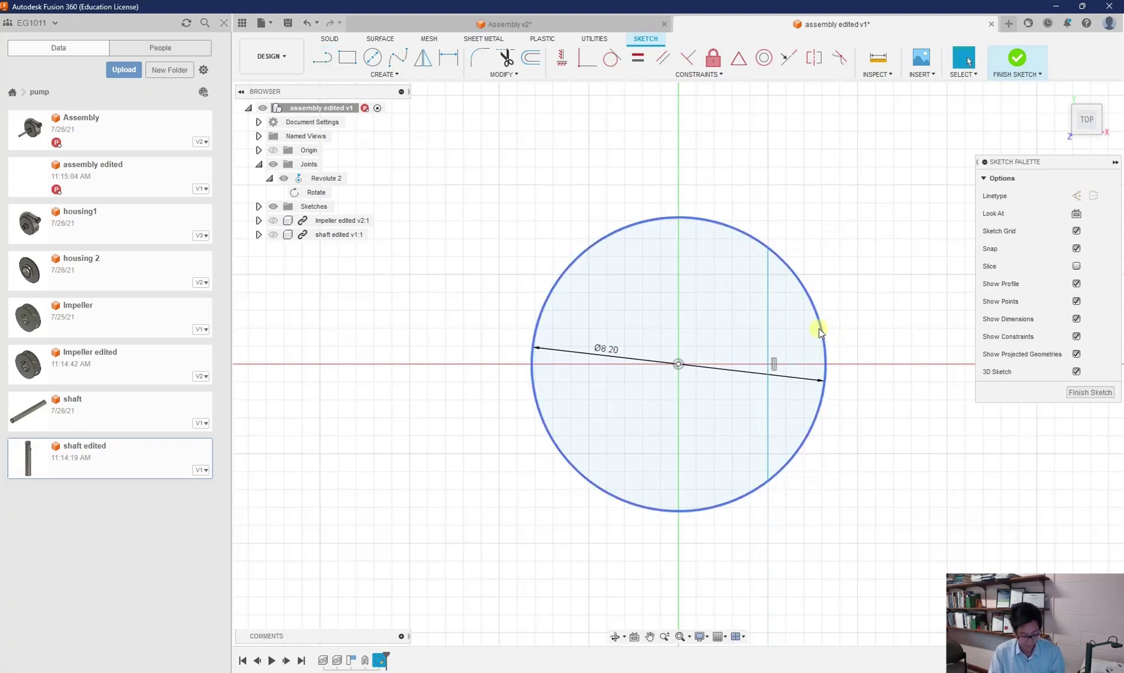
key(t)
click(818, 323)
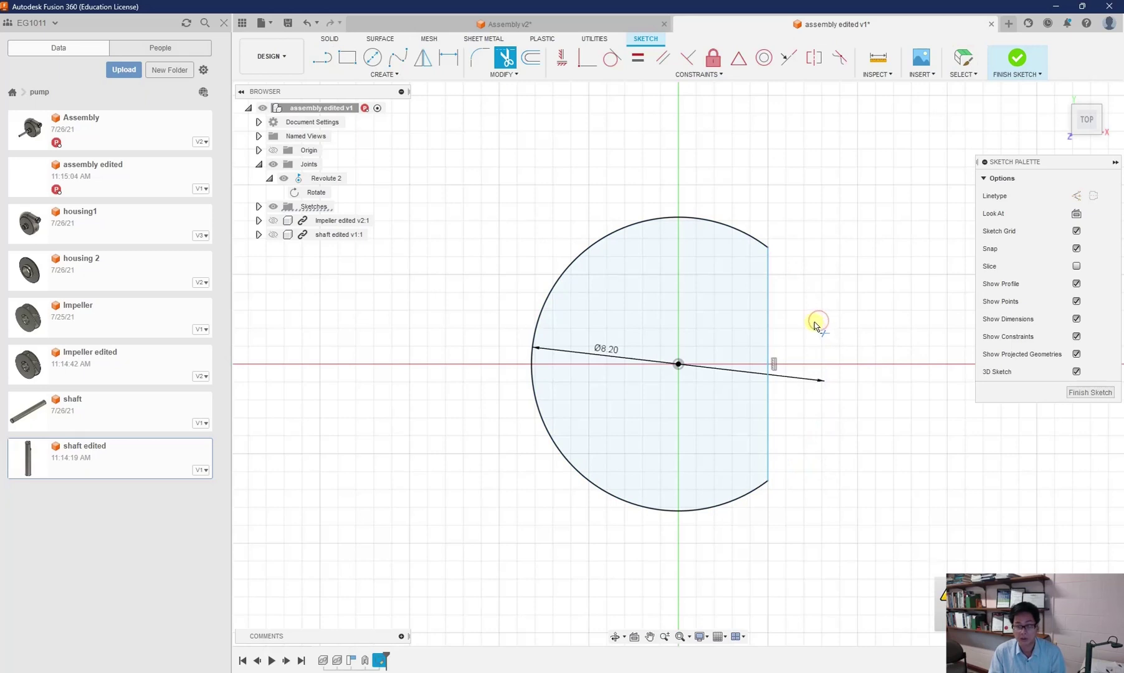
key(Escape)
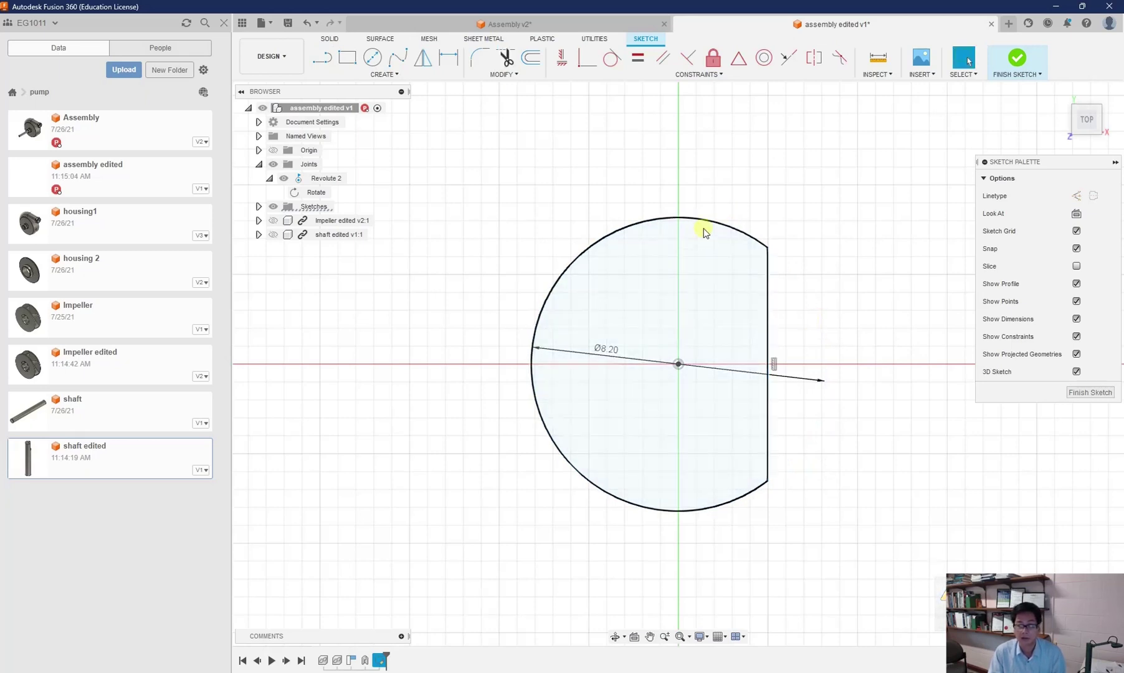
Offset the D-flat profile by -0.2 mm and finish the sketch.
click(530, 58)
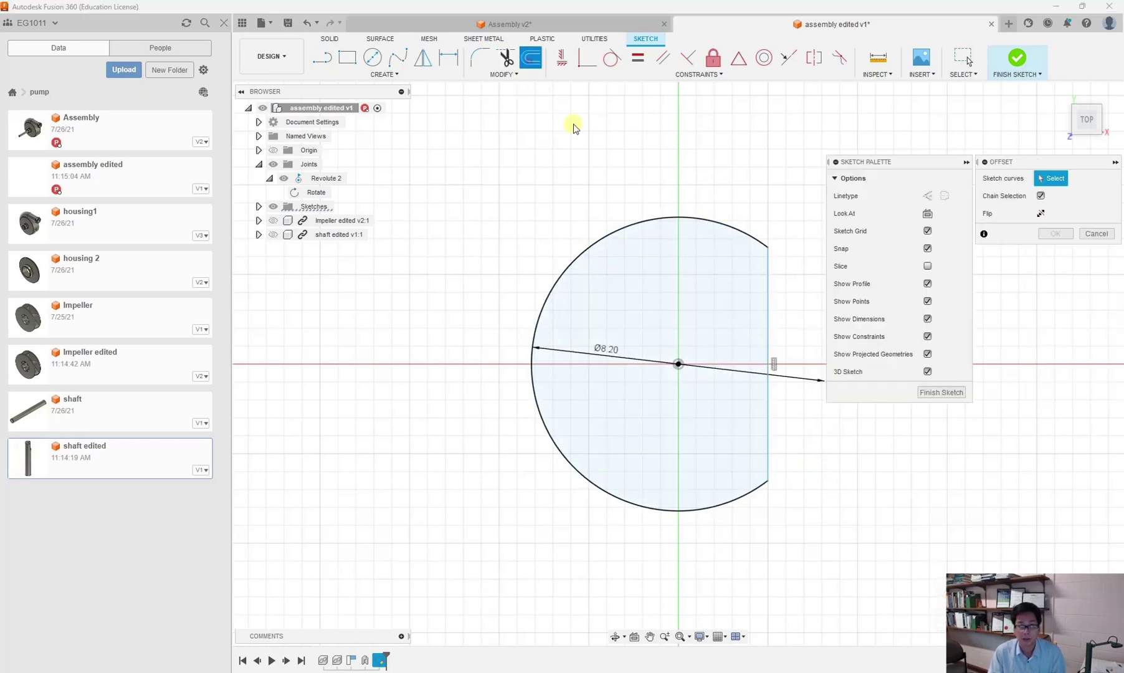
click(746, 240)
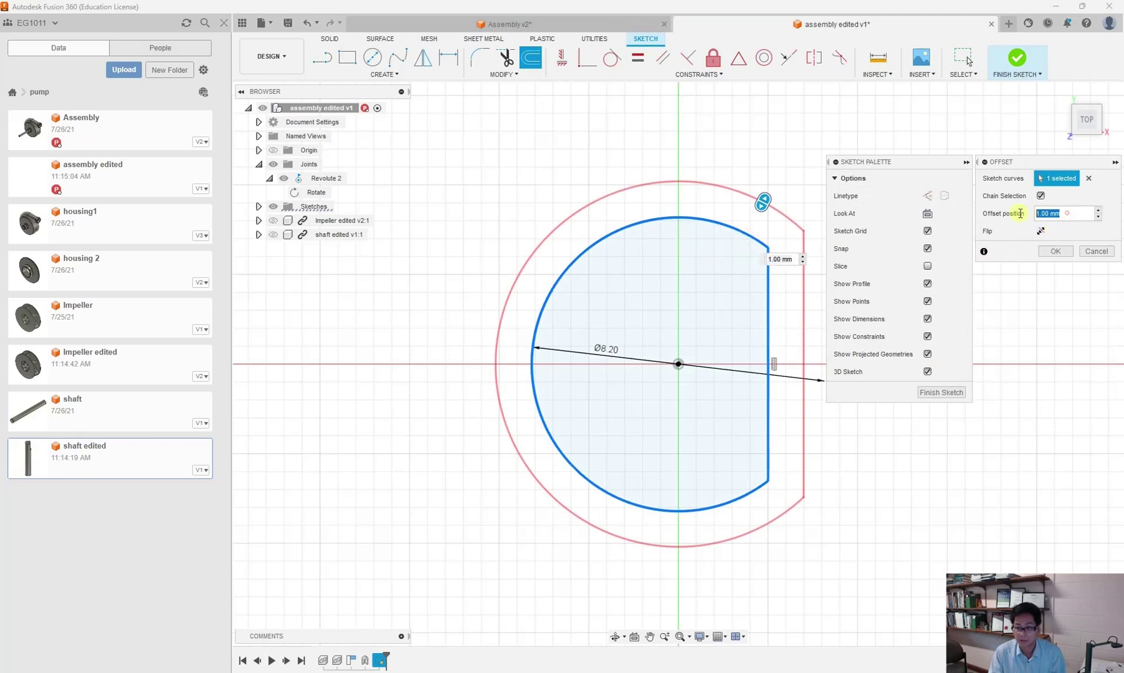
text(-0.2)
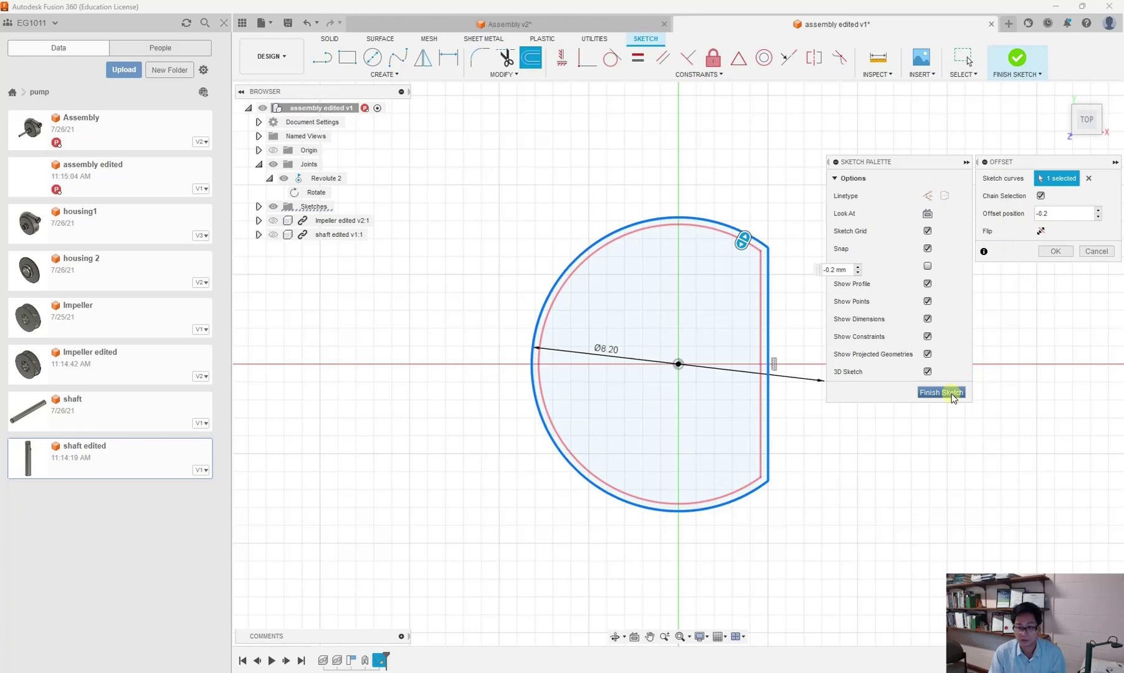
click(952, 395)
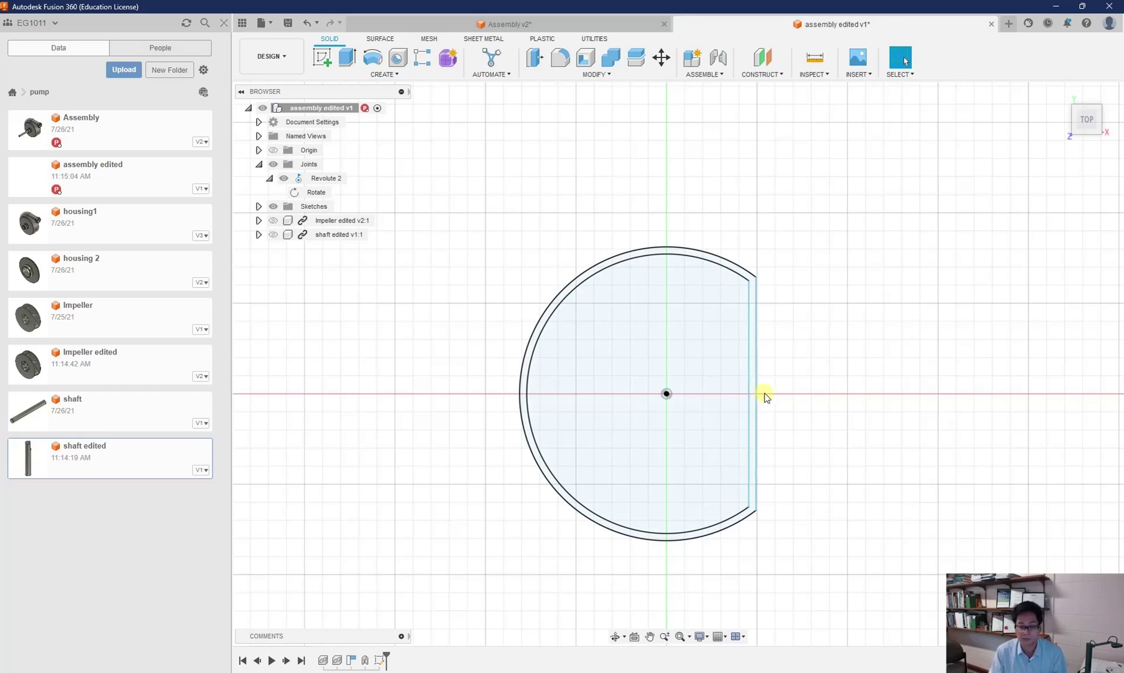
Undo the D-profile sketch and orbit to show the shaft inside the impeller.
key(ctrl+z)
mouse_move(804, 507)
shift+middle_down()
mouse_move(713, 513)
mouse_move(871, 499)
mouse_move(745, 489)
mouse_move(733, 462)
mouse_move(747, 442)
mouse_move(785, 474)
shift+middle_up()
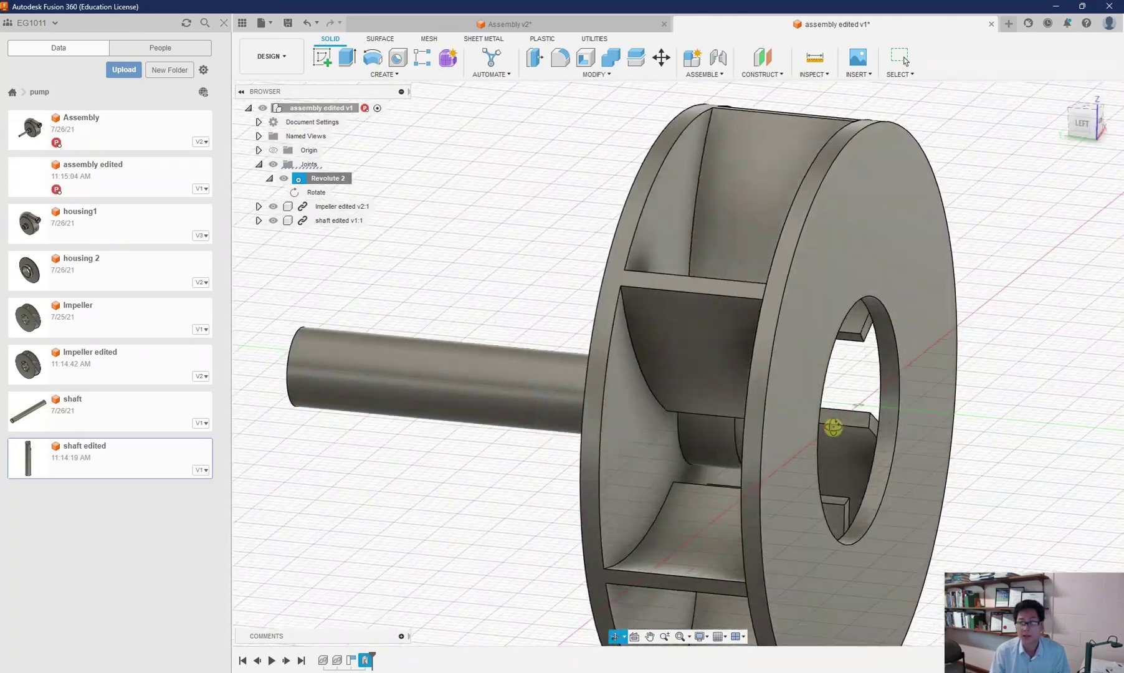